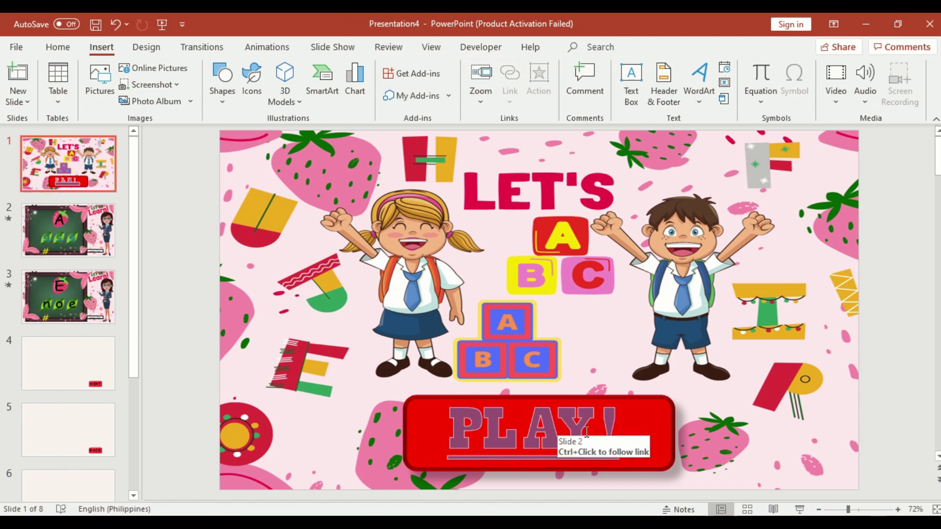
- Check the letter E slide, then return to the letter A slide with its a, c, e choices
left_click(82, 234)
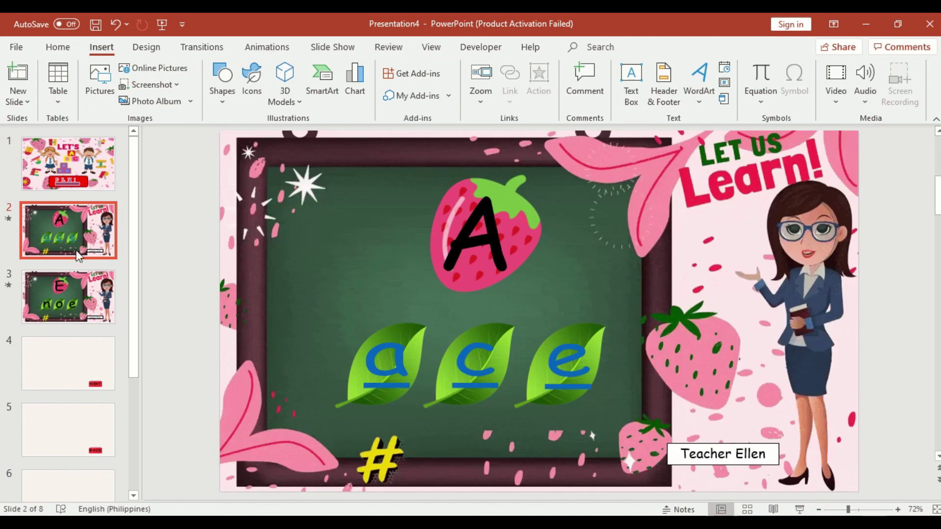
left_click(70, 283)
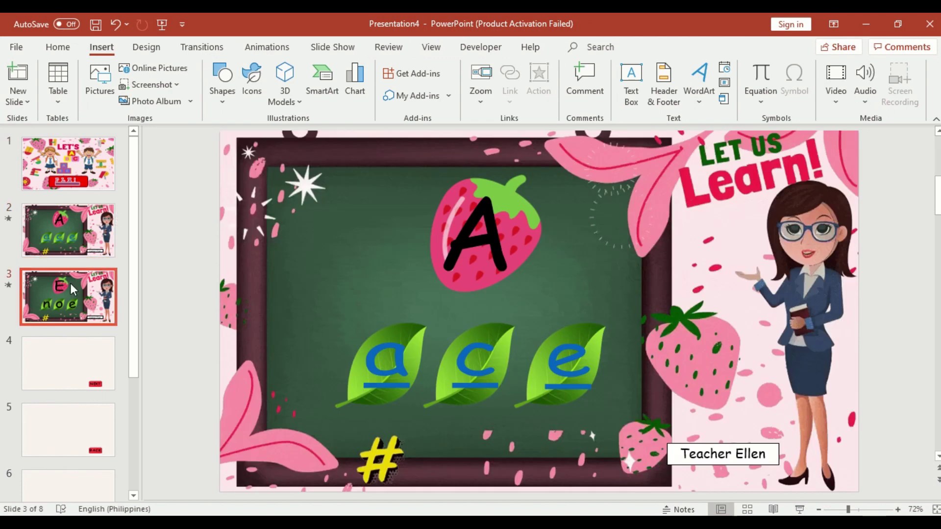
left_click(75, 237)
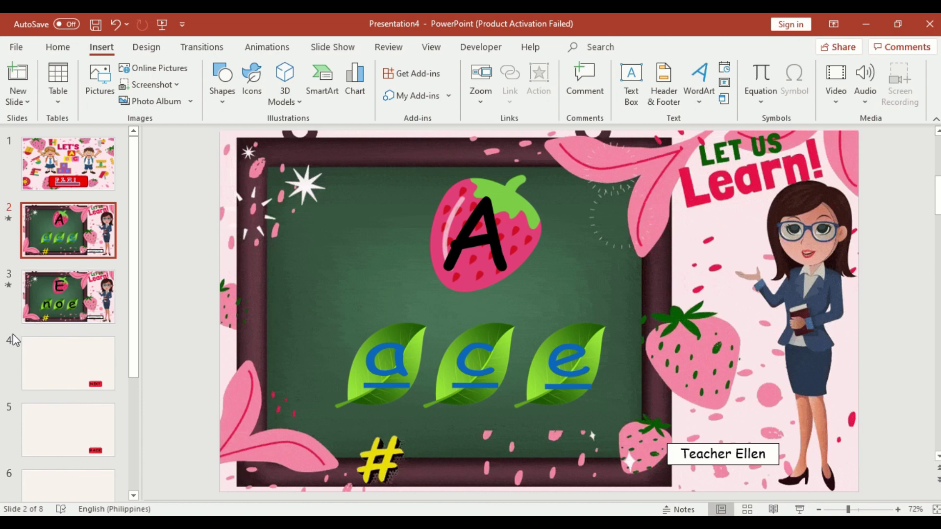
- Play slide 4's GOOD JOB! screen with its NEXT button as a slide show, then exit
left_click(57, 356)
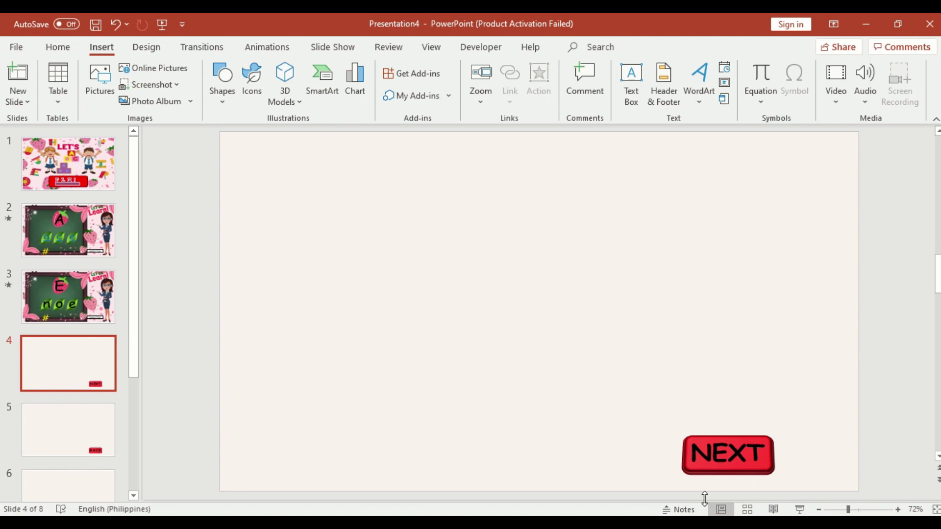
left_click(800, 510)
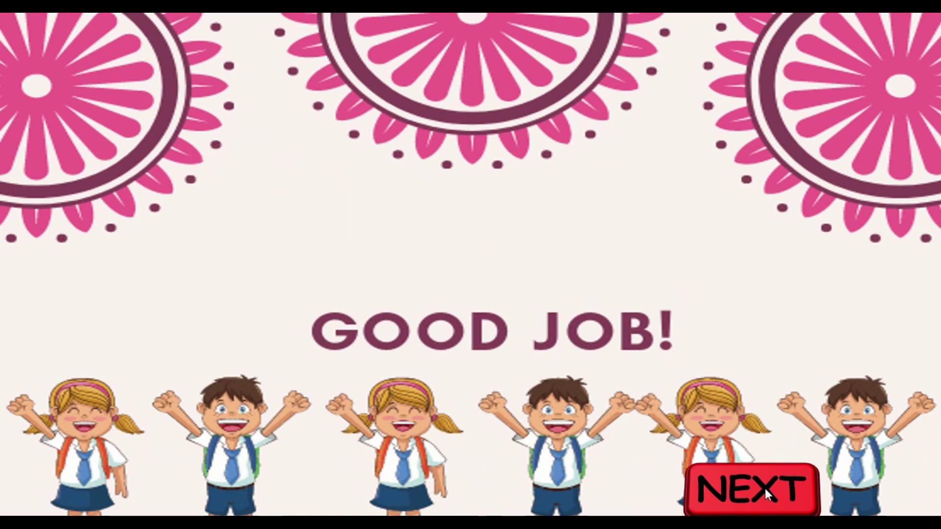
key("Escape")
- Play slide 5's IT'S OKAY, TRY AGAIN! screen with its BACK button as a slide show, then exit
left_click(112, 436)
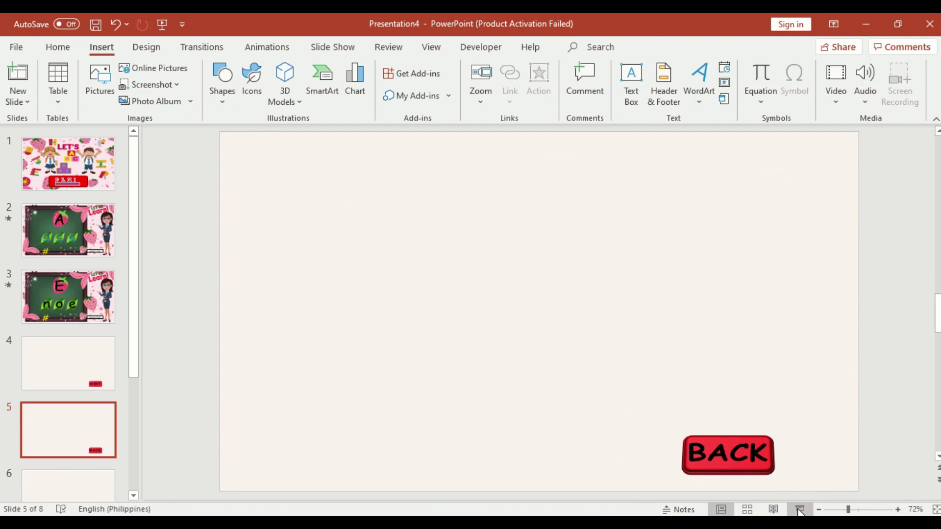
left_click(799, 511)
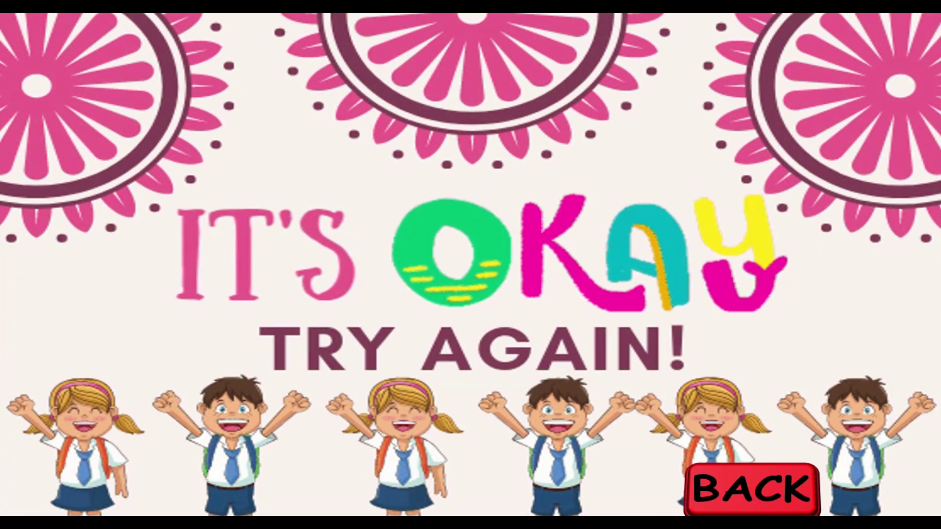
key("Escape")
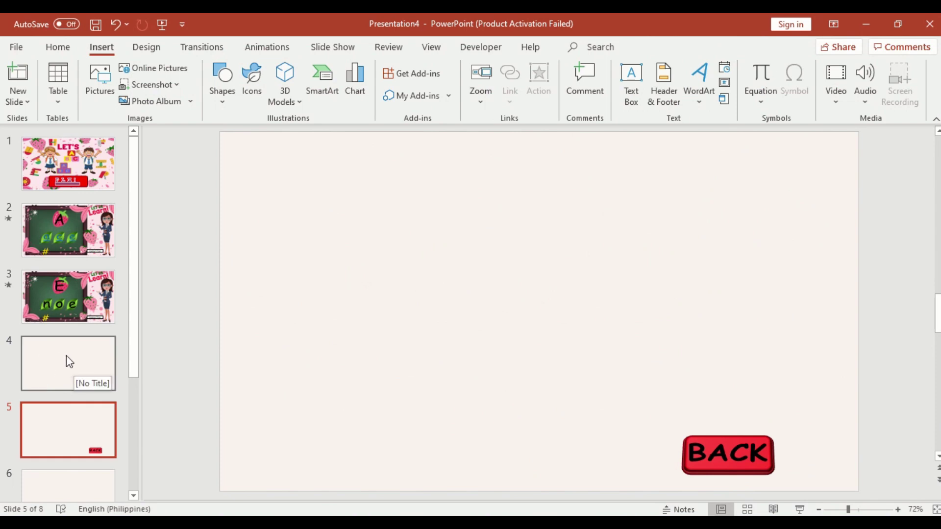
- Play the final slide 8 THANK YOU screen as a slide show, then return to editing
left_click_drag(133, 356, 135, 487)
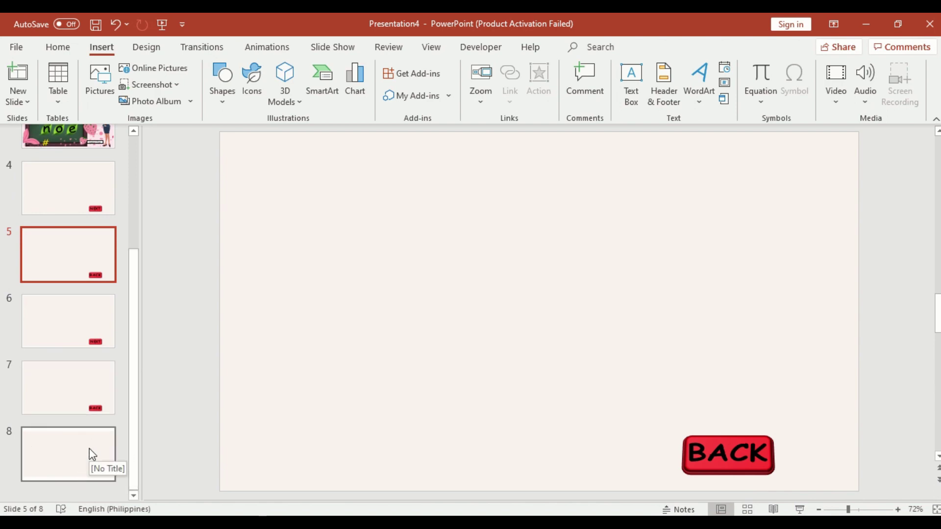
left_click(91, 454)
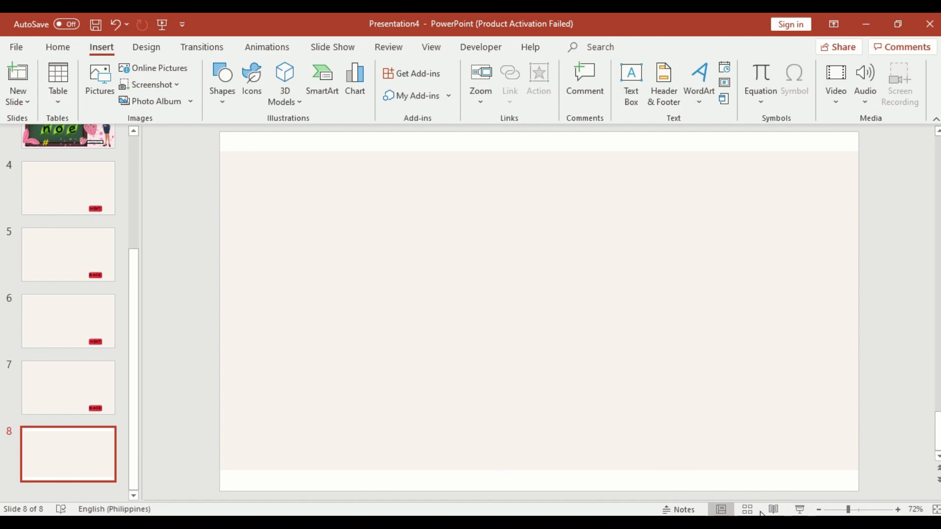
left_click(800, 510)
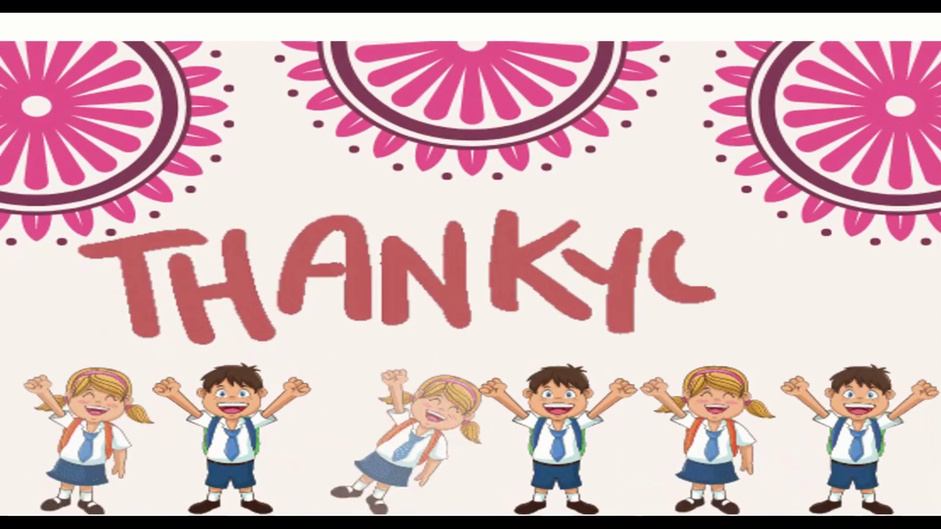
key("Escape")
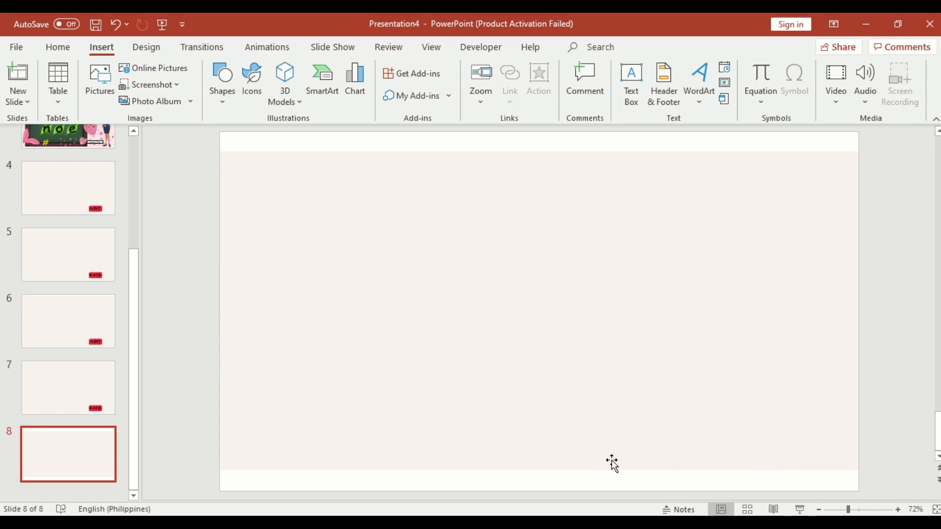
left_click_drag(137, 408, 131, 223)
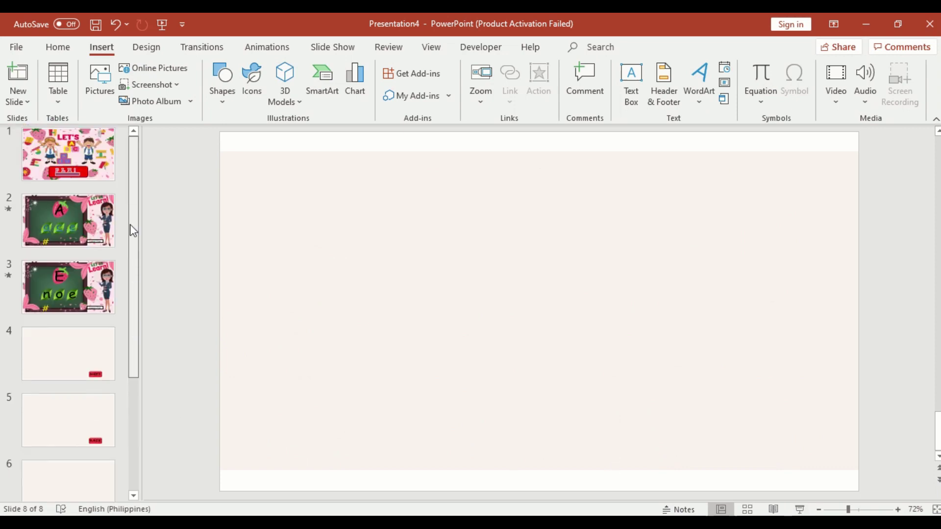
- Hyperlink the PLAY! text on slide 1 to Slide 2 in this document
left_click(93, 155)
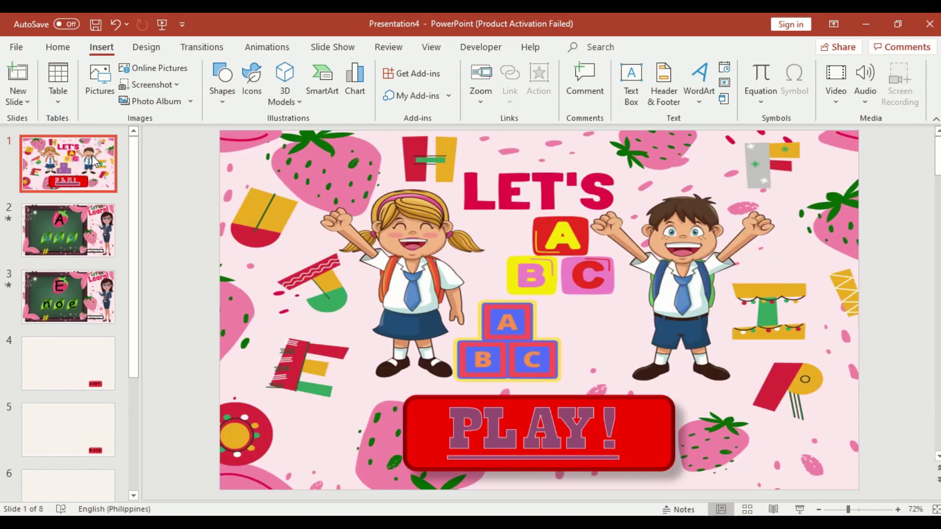
left_click(532, 437)
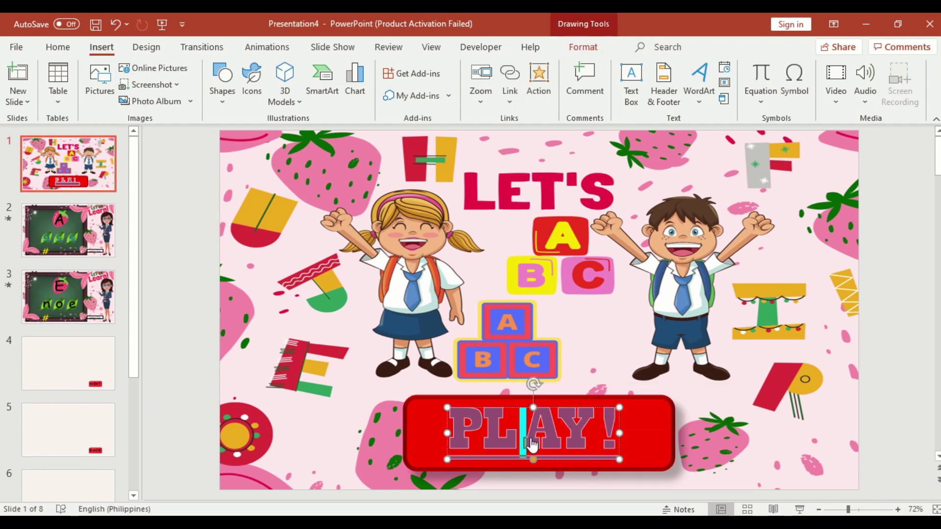
key("ctrl+a")
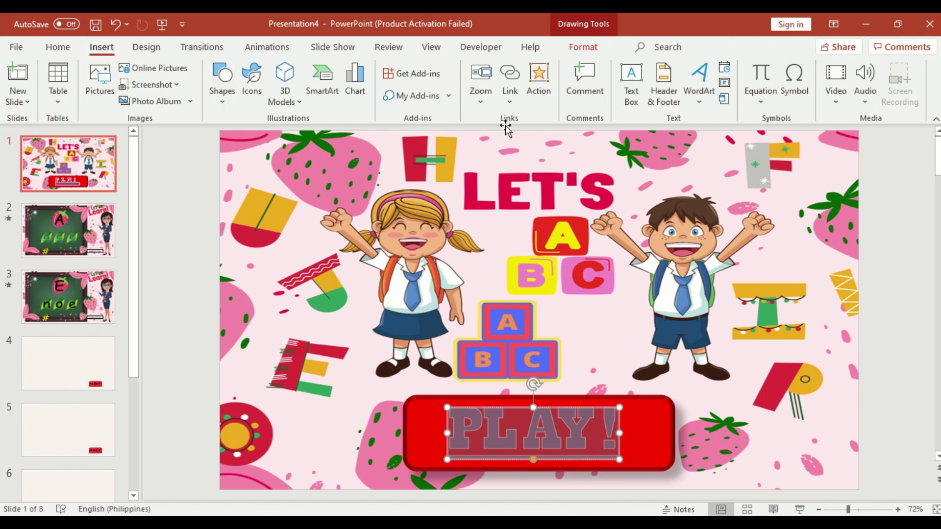
left_click(511, 83)
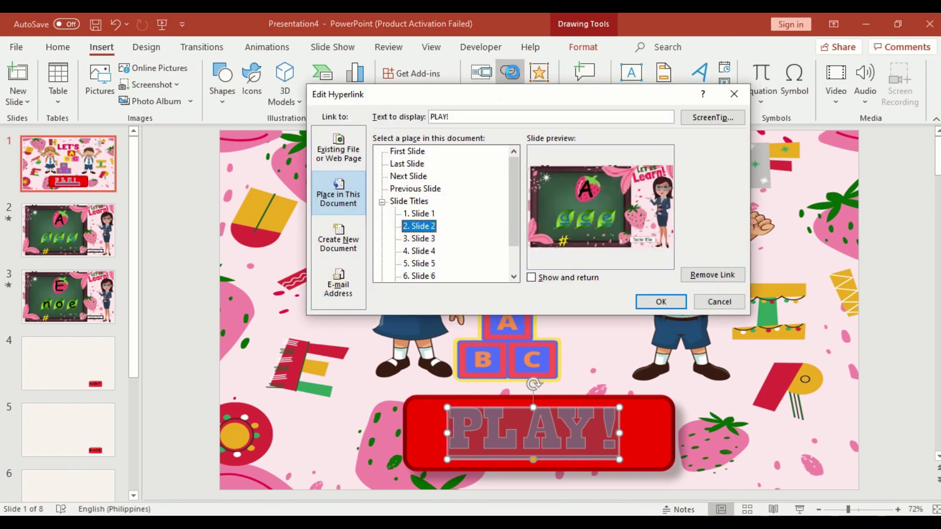
left_click(521, 208)
mouse_move(516, 203)
left_mouse_down()
mouse_move(519, 278)
mouse_move(514, 220)
left_mouse_up()
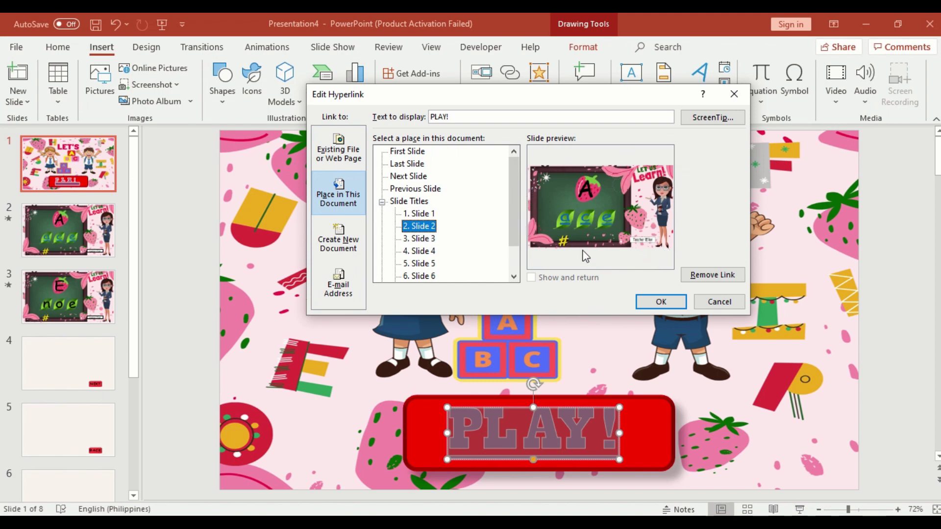
left_click(676, 302)
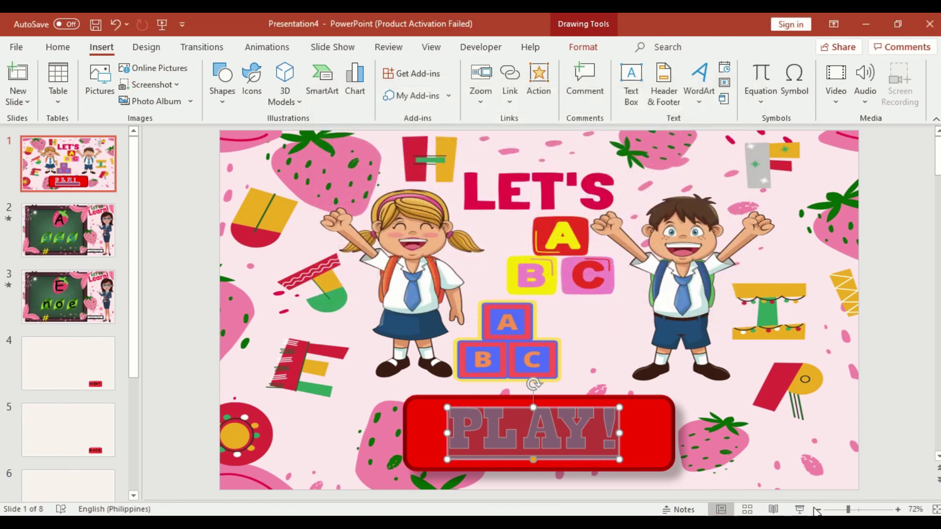
- Run the slide show and confirm PLAY! jumps to the letter A slide
left_click(800, 510)
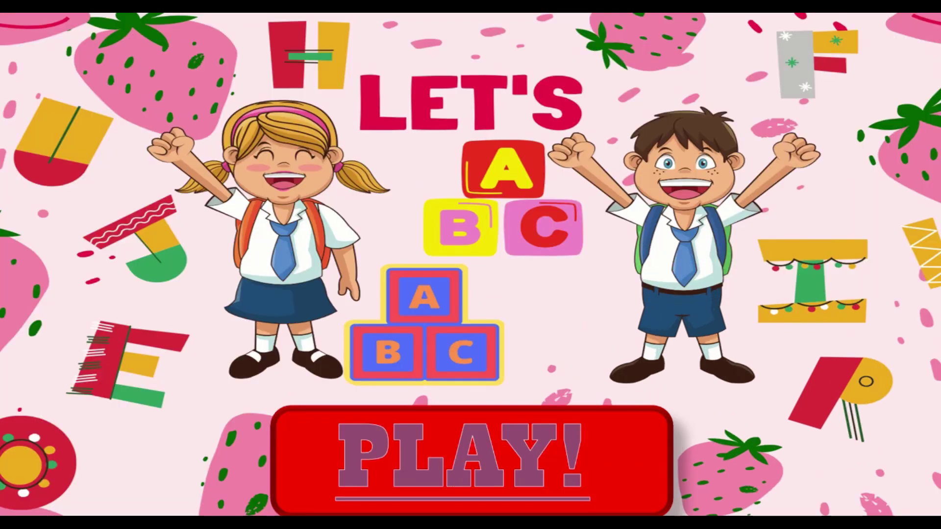
left_click(476, 464)
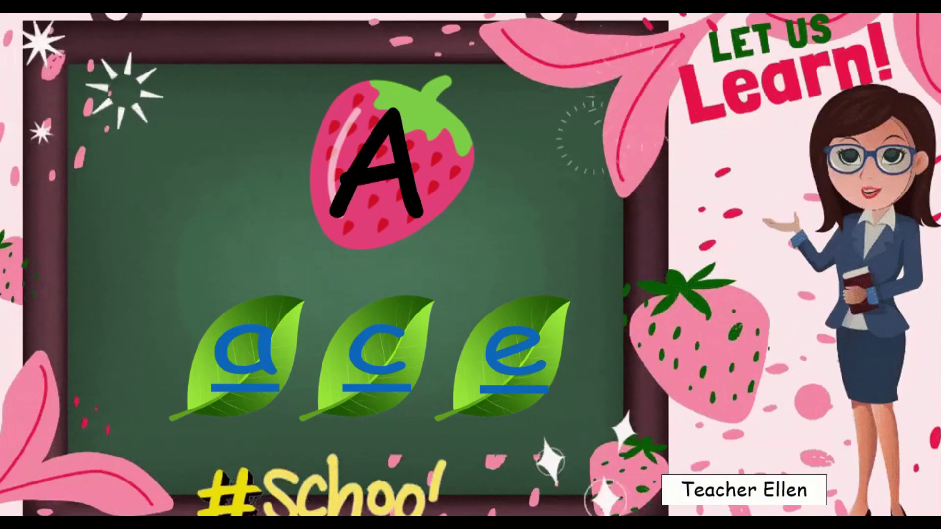
key("Escape")
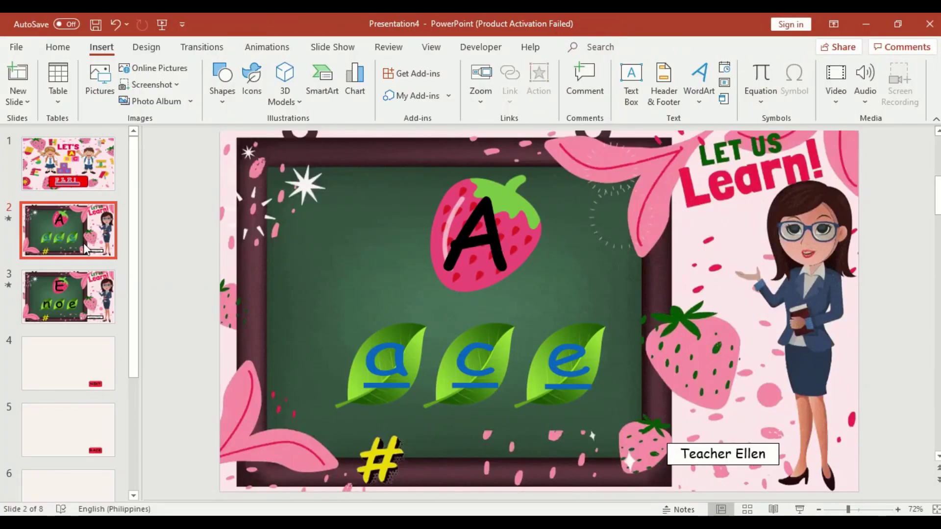
- Select the a, c and e letter choices on slide 2, ending in the a text box for editing
double_click(399, 364)
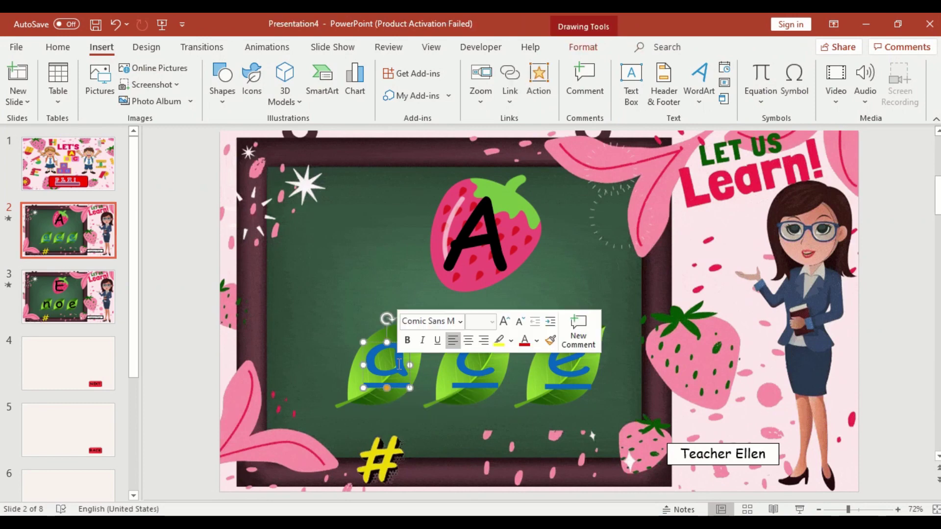
double_click(399, 363)
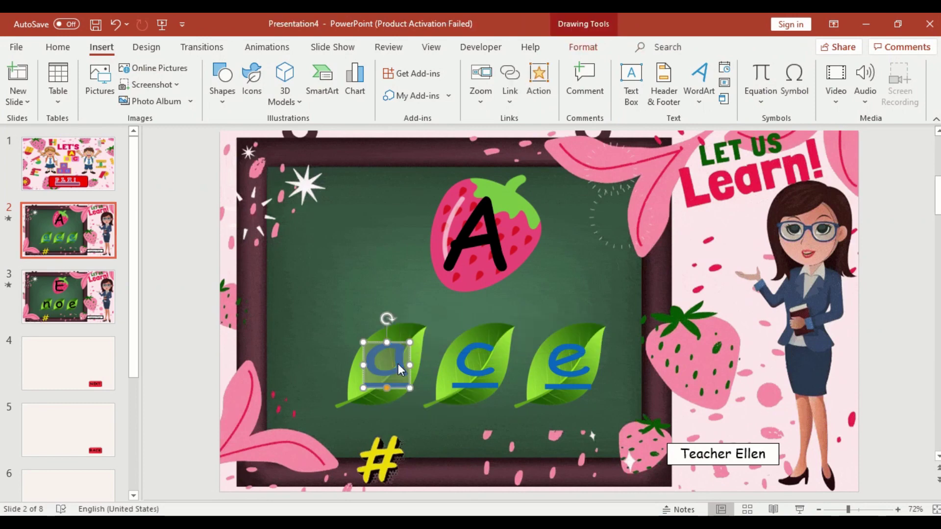
left_click(474, 364)
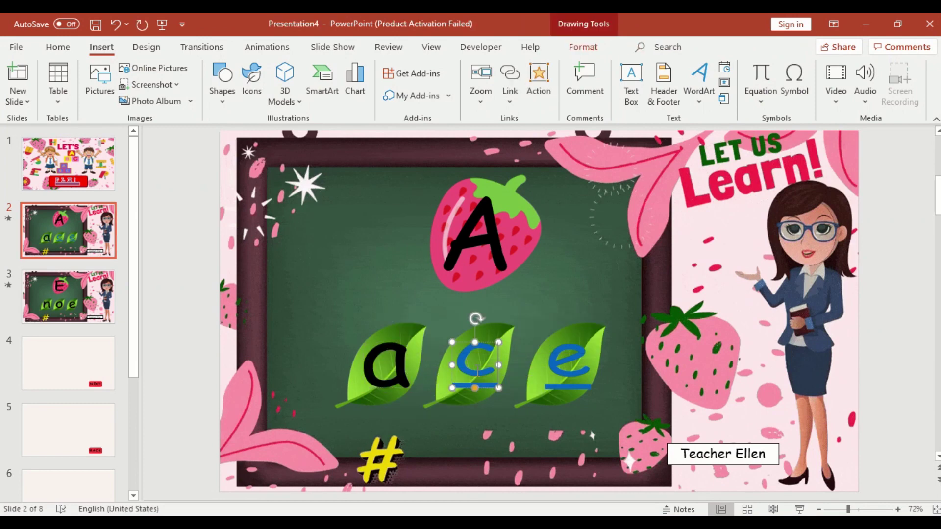
double_click(476, 370)
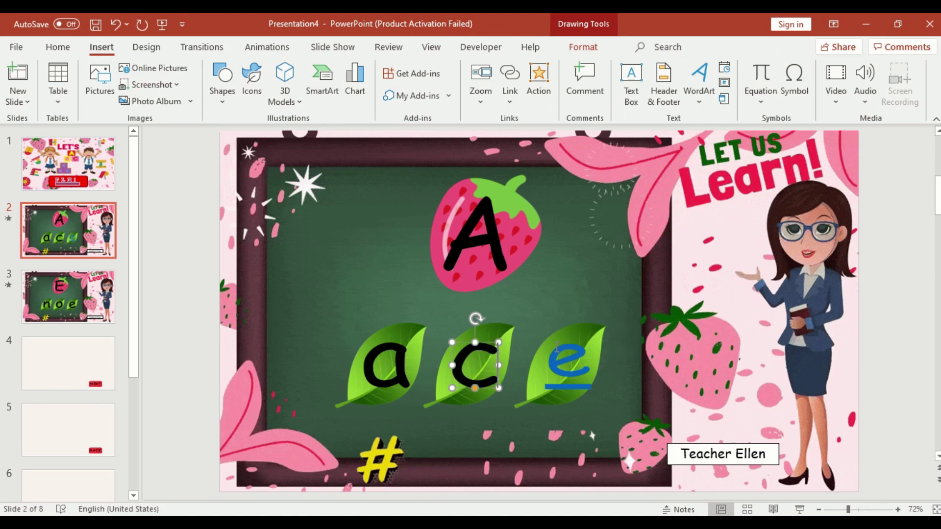
left_click(565, 375)
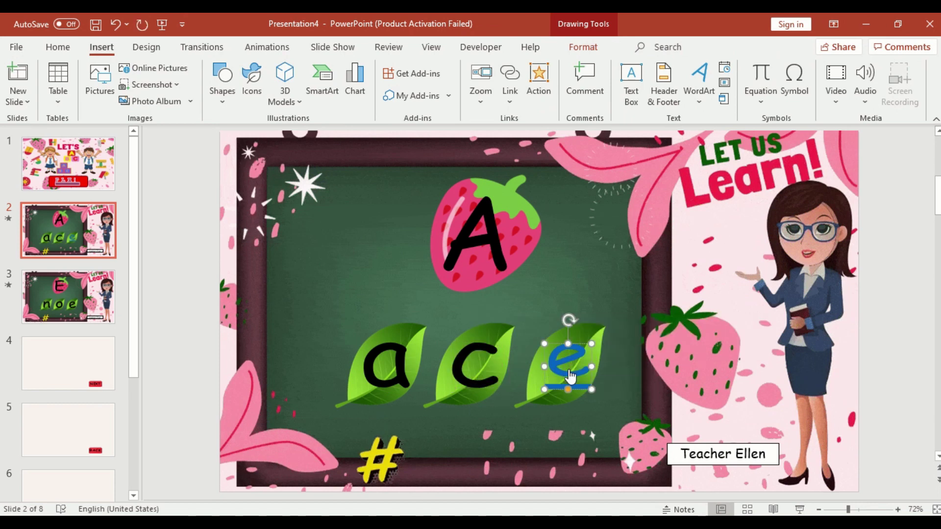
double_click(570, 376)
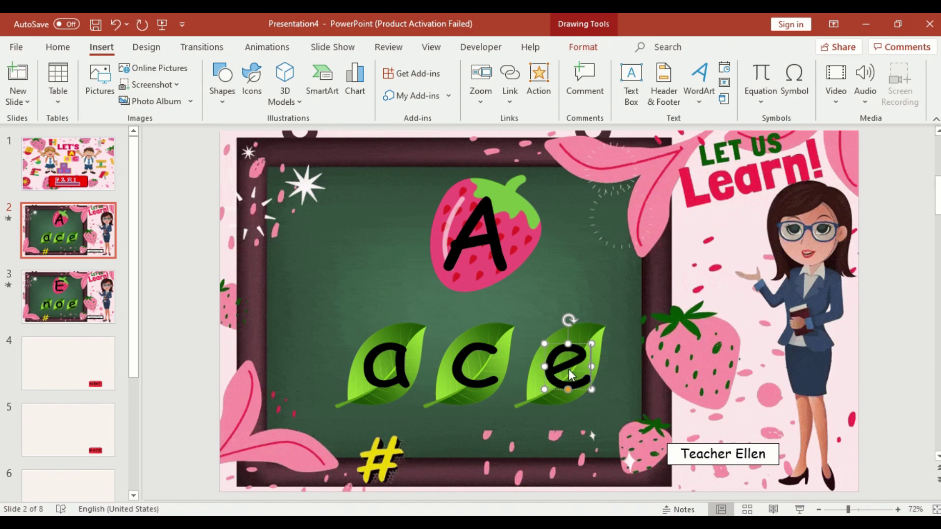
double_click(387, 377)
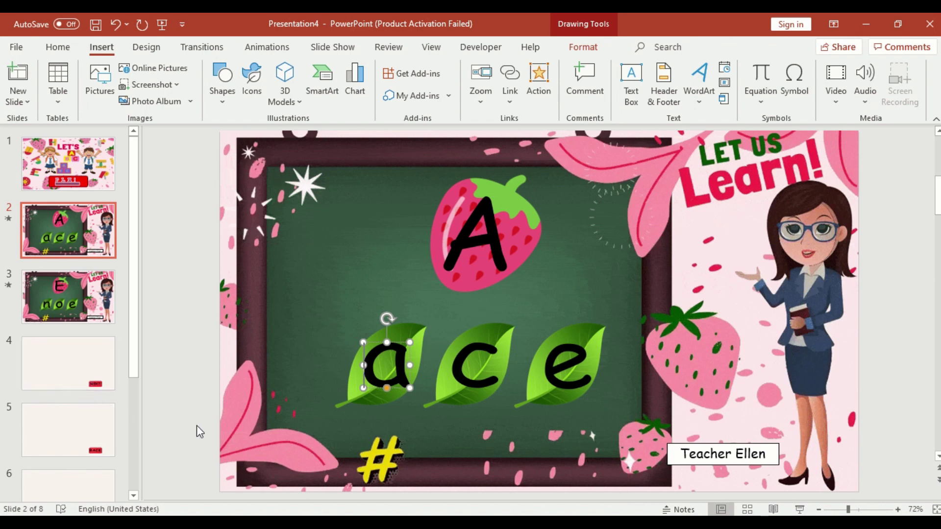
left_click(387, 378)
- Hyperlink the letter a choice to Slide 4
double_click(386, 363)
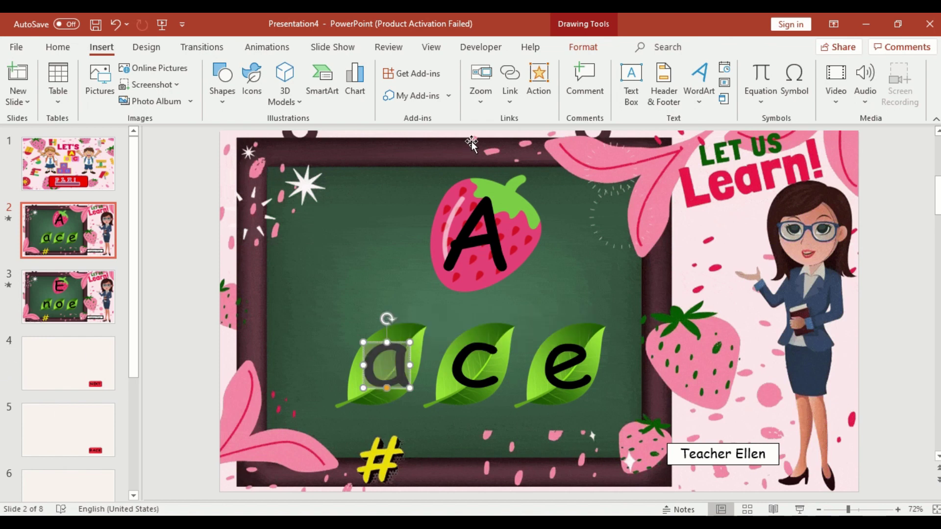
left_click(509, 75)
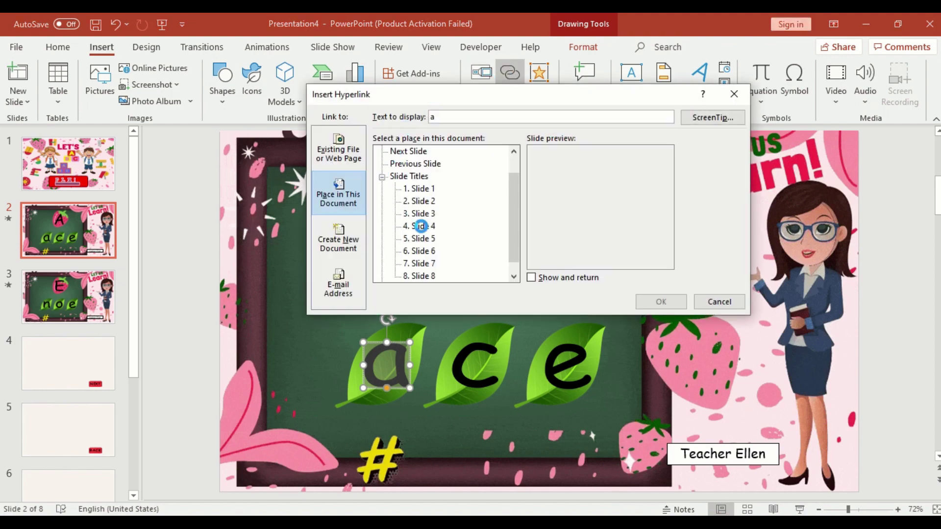
left_click(421, 226)
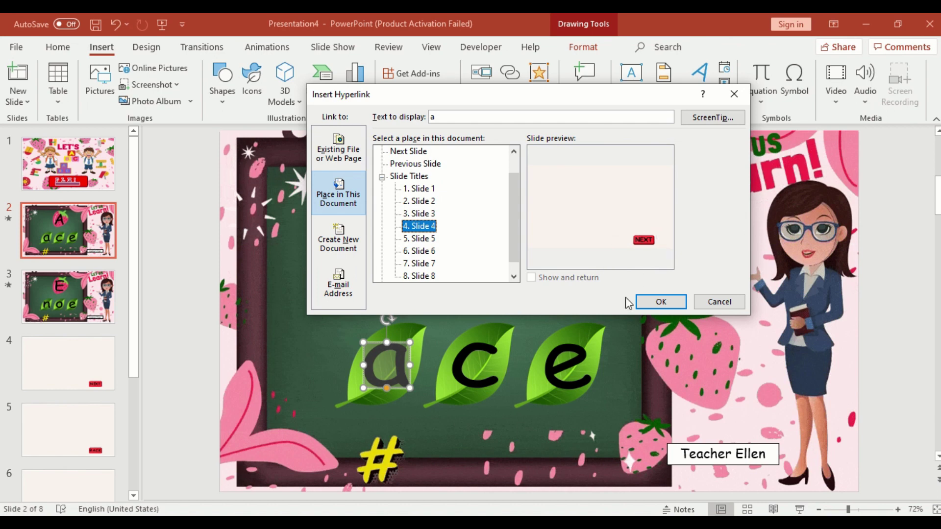
left_click(660, 303)
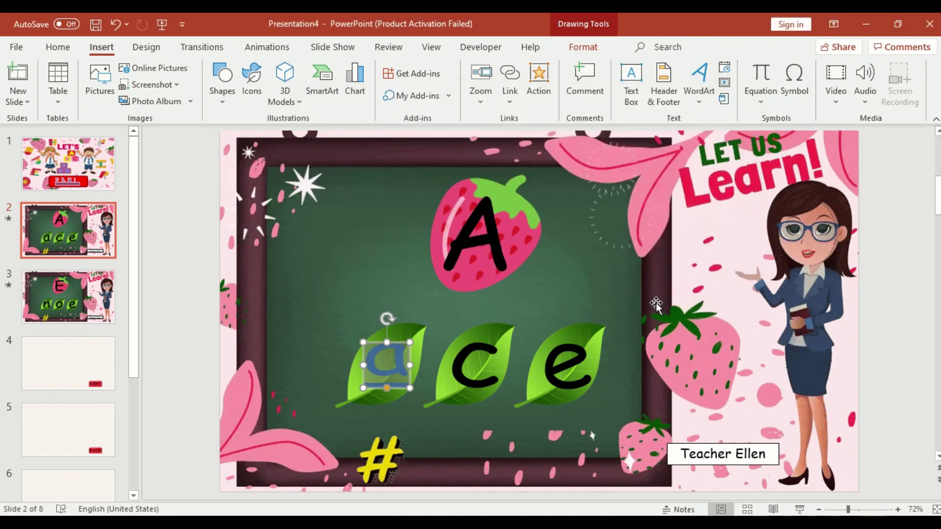
- Hyperlink the letter c choice to Slide 5
right_click(483, 365)
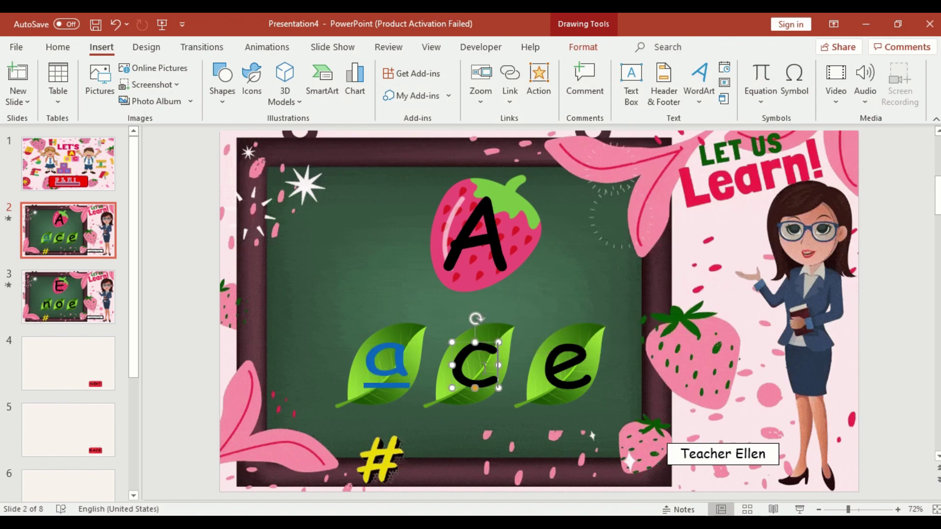
left_click(484, 373)
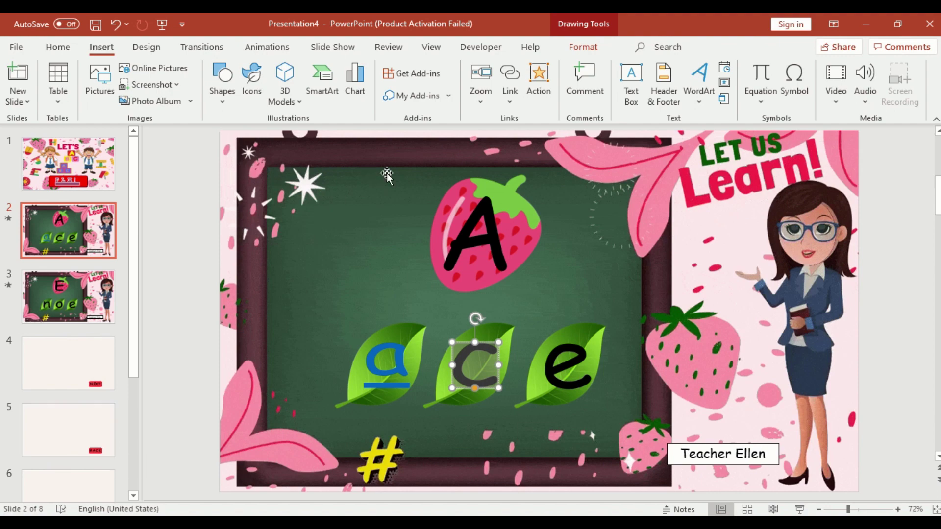
left_click(509, 78)
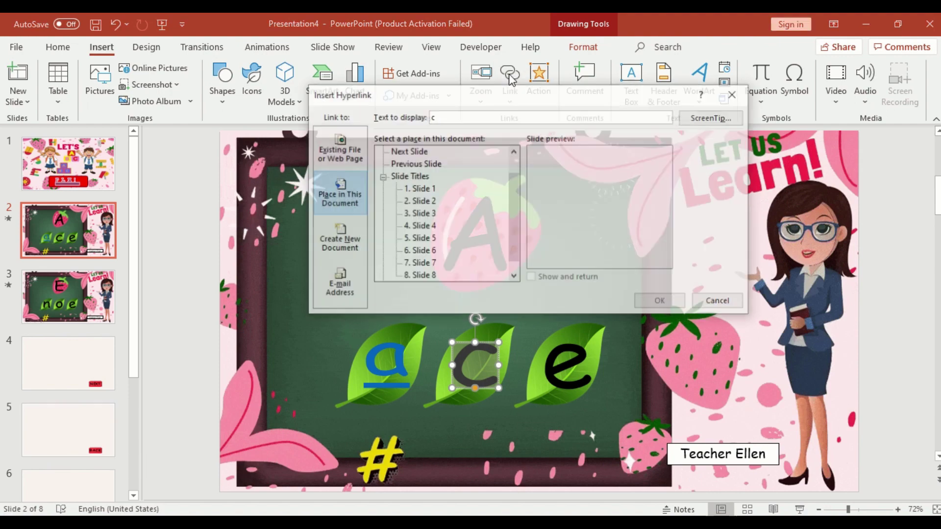
left_click(426, 240)
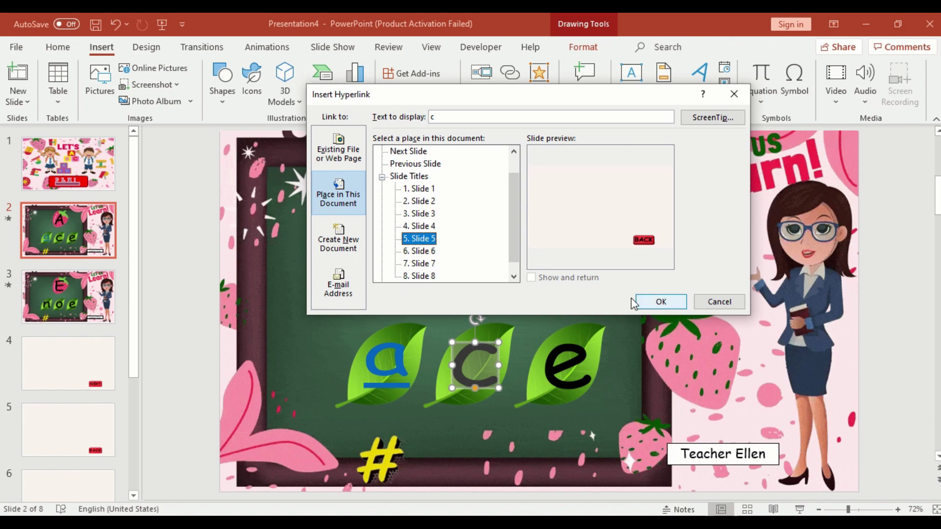
left_click(658, 307)
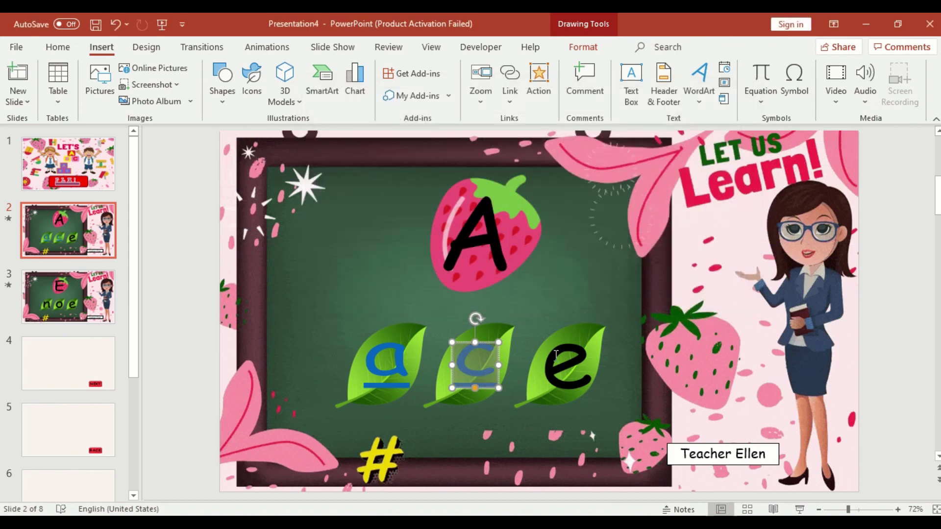
- Hyperlink the letter e choice to Slide 5, correcting it from Slide 4
left_click(573, 367)
double_click(573, 368)
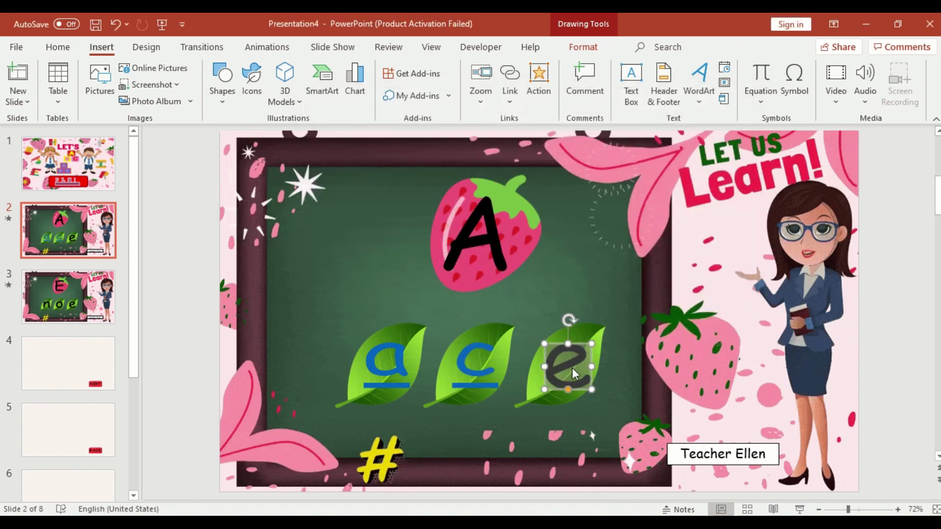
left_click(508, 72)
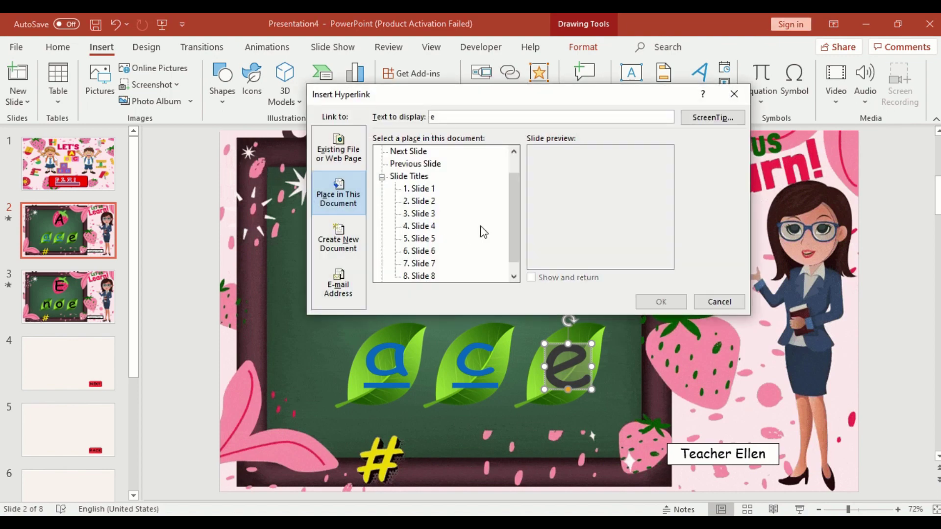
double_click(419, 226)
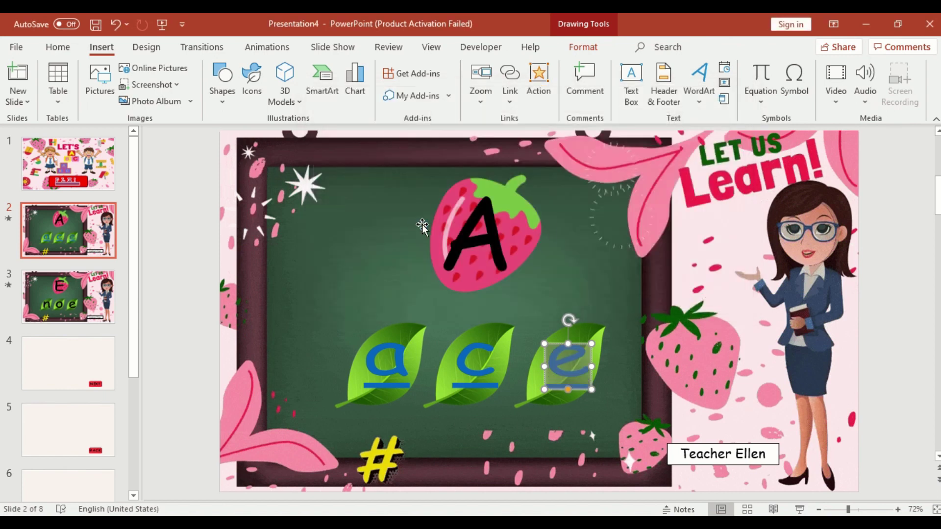
left_click(510, 74)
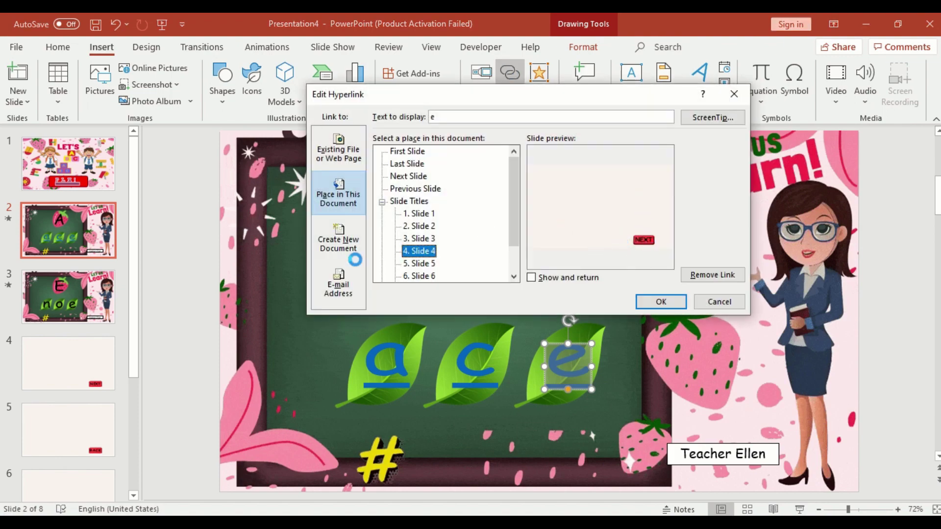
left_click(425, 263)
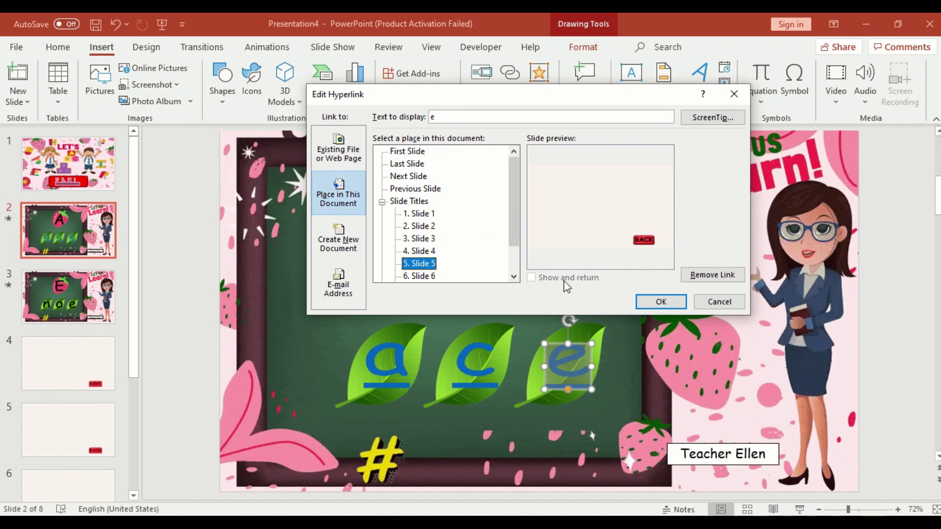
left_click(655, 307)
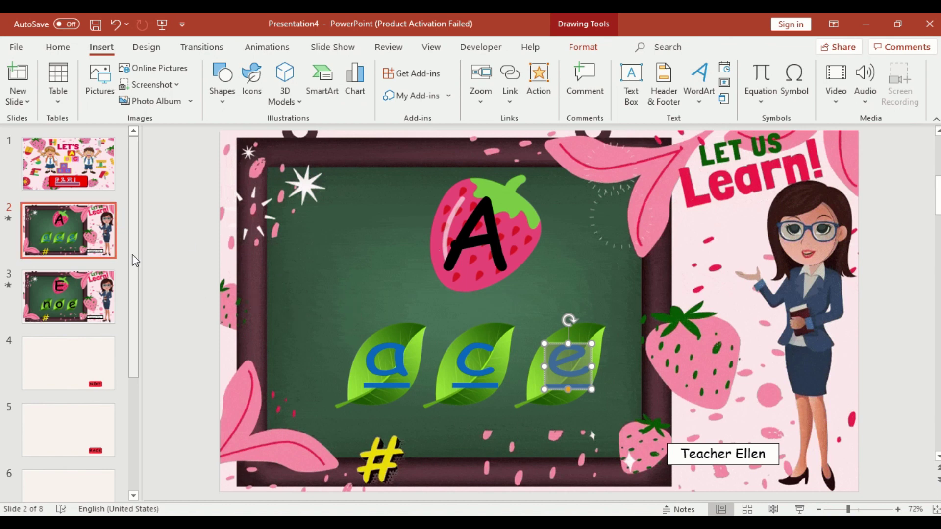
- Link slide 4's NEXT button to Slide 3, then move to slide 5
left_click_drag(135, 260, 132, 292)
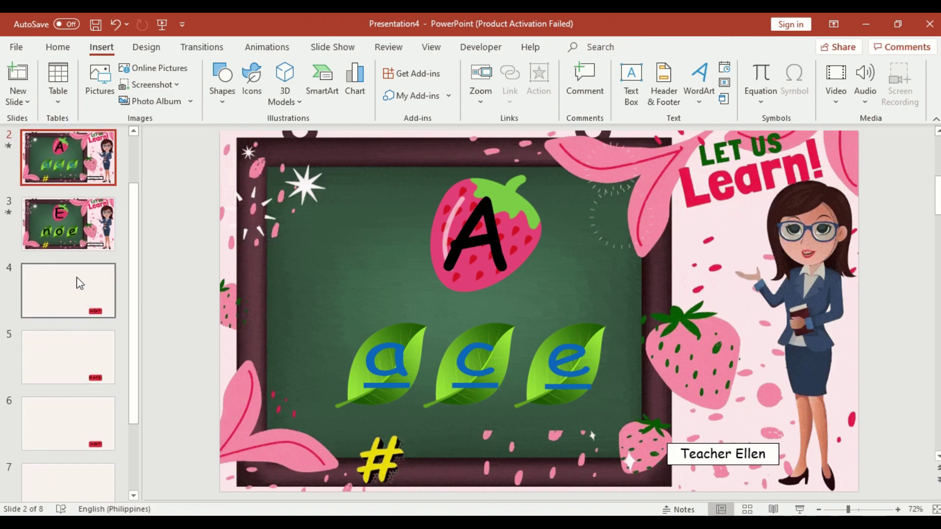
left_click(77, 277)
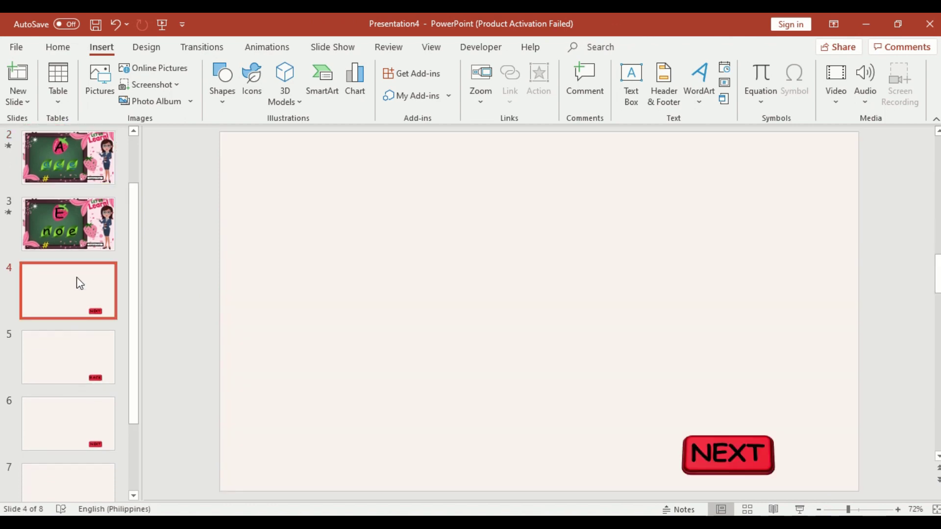
double_click(732, 453)
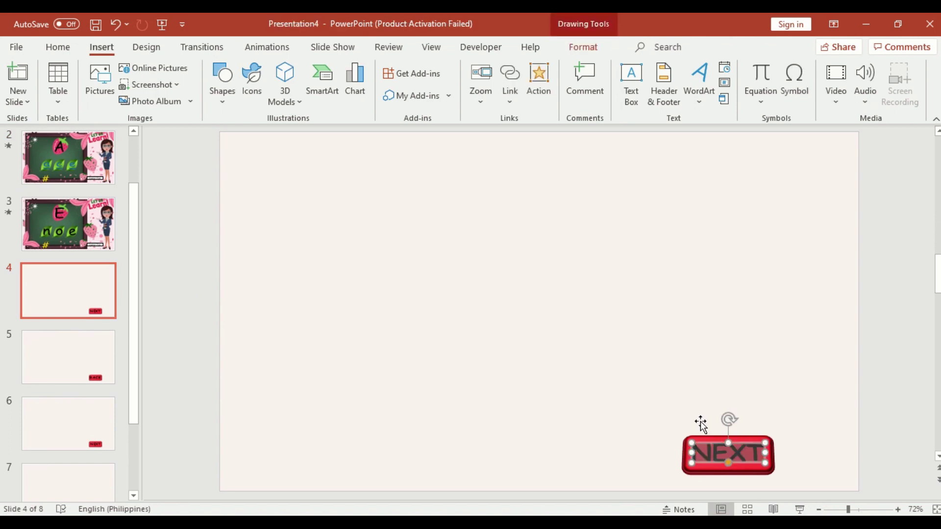
left_click(511, 75)
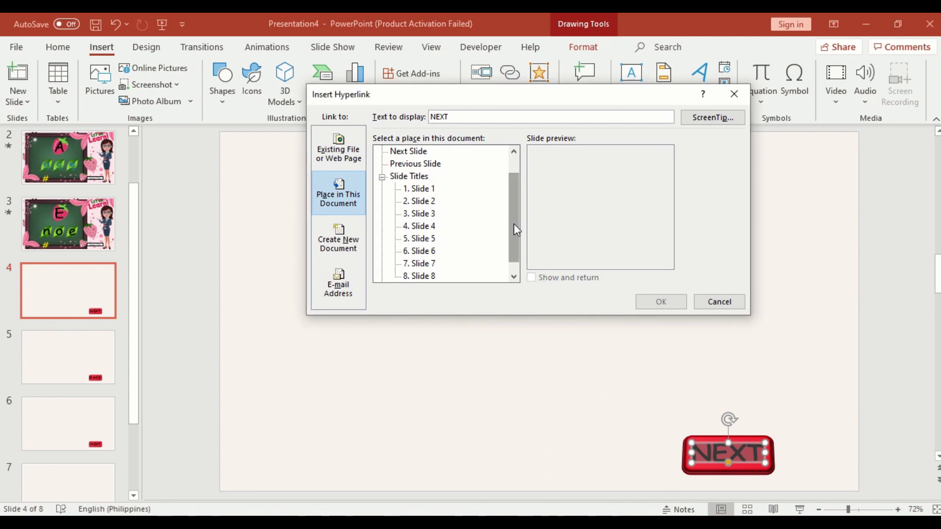
left_click_drag(513, 224, 514, 178)
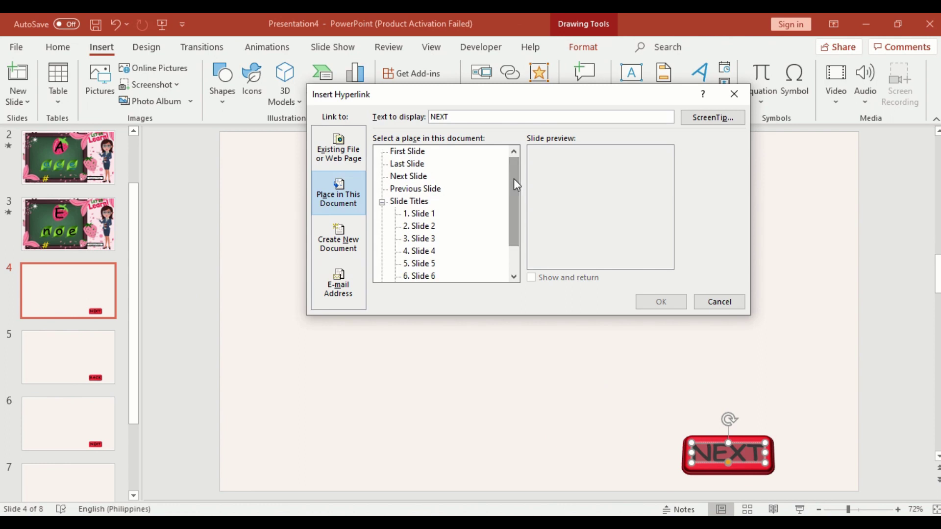
left_click(419, 240)
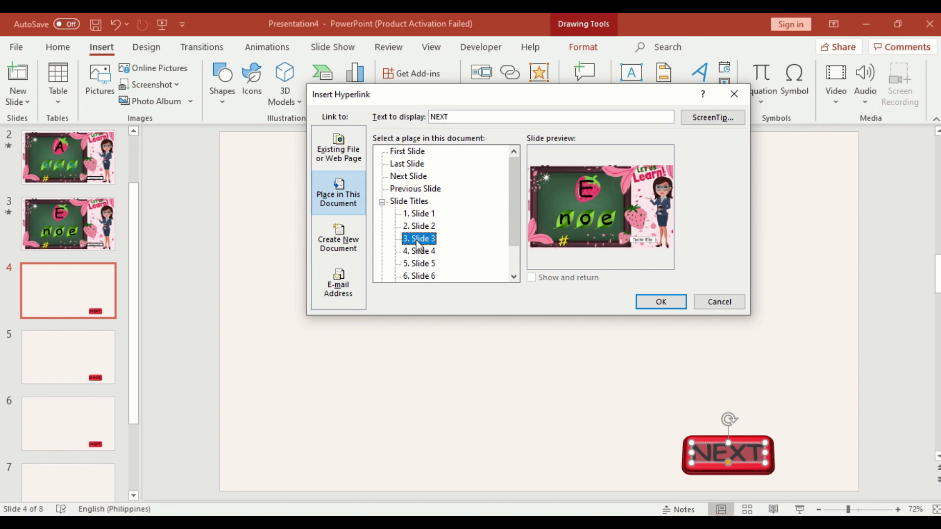
left_click(660, 300)
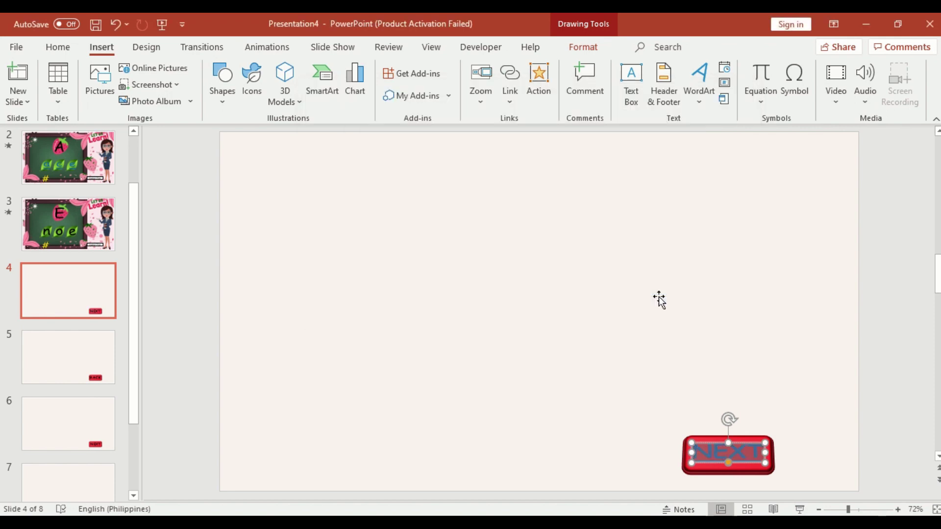
left_click(98, 359)
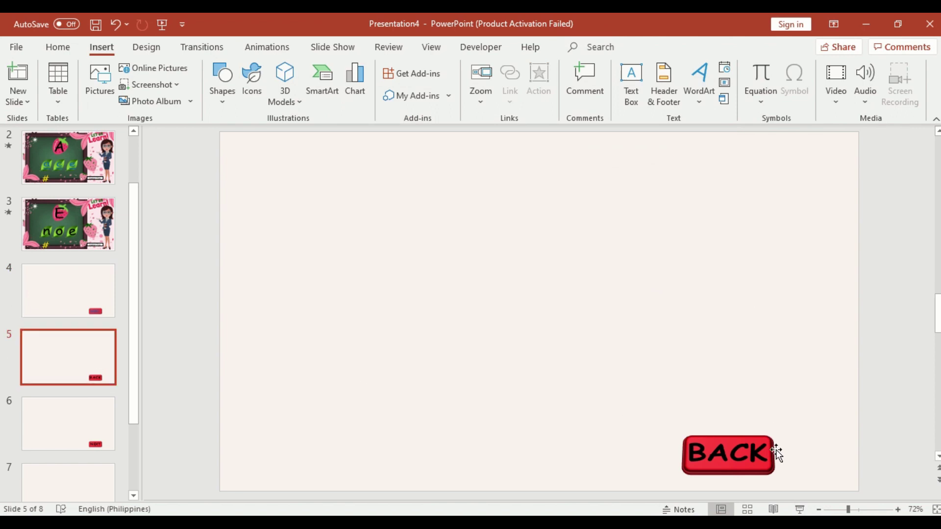
- Link slide 5's BACK button to Slide 2, then return to the letter A slide
left_click(747, 456)
double_click(746, 457)
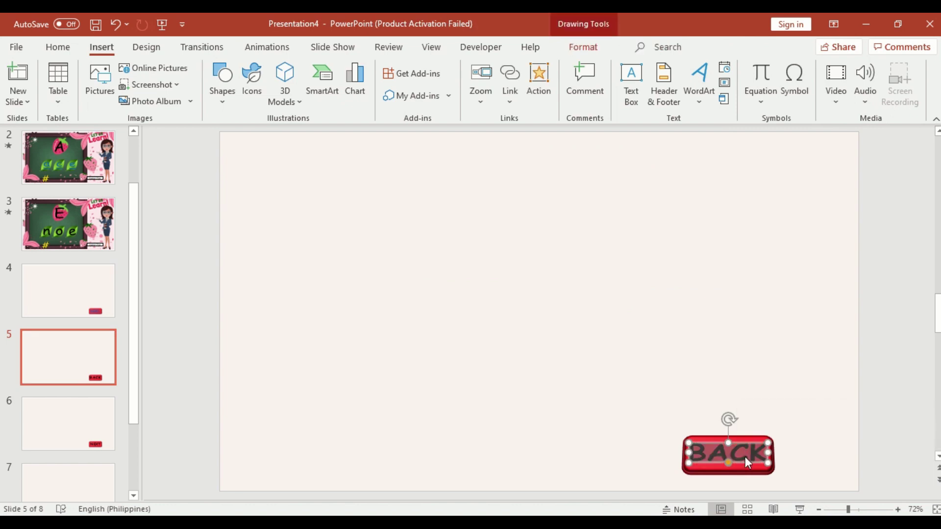
left_click(512, 73)
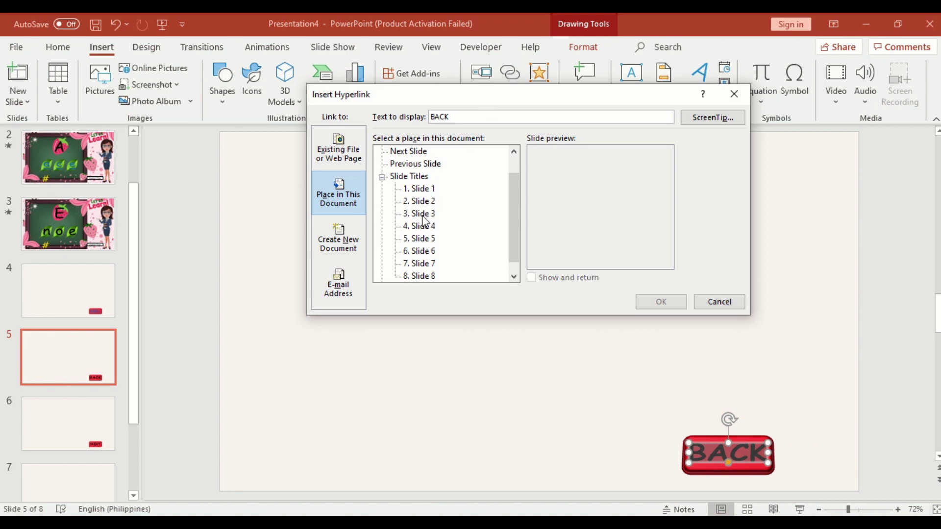
left_click(424, 201)
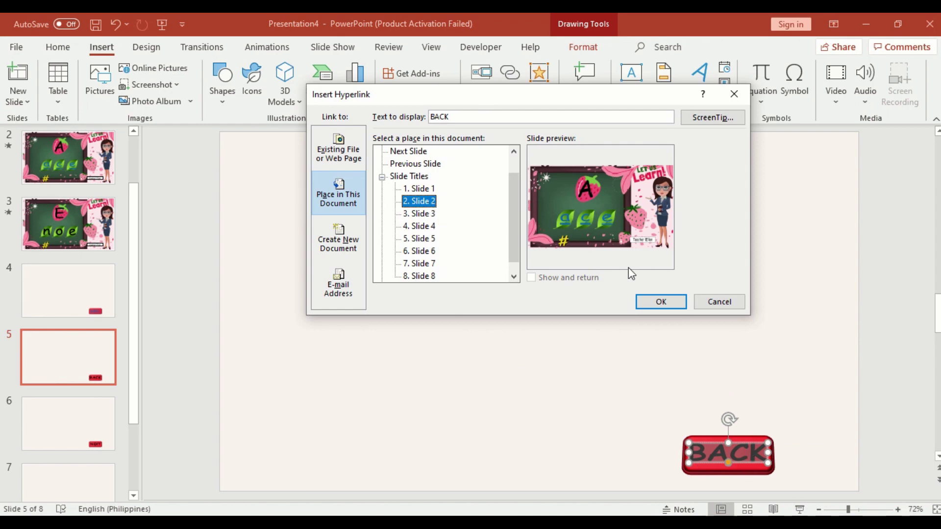
left_click(642, 304)
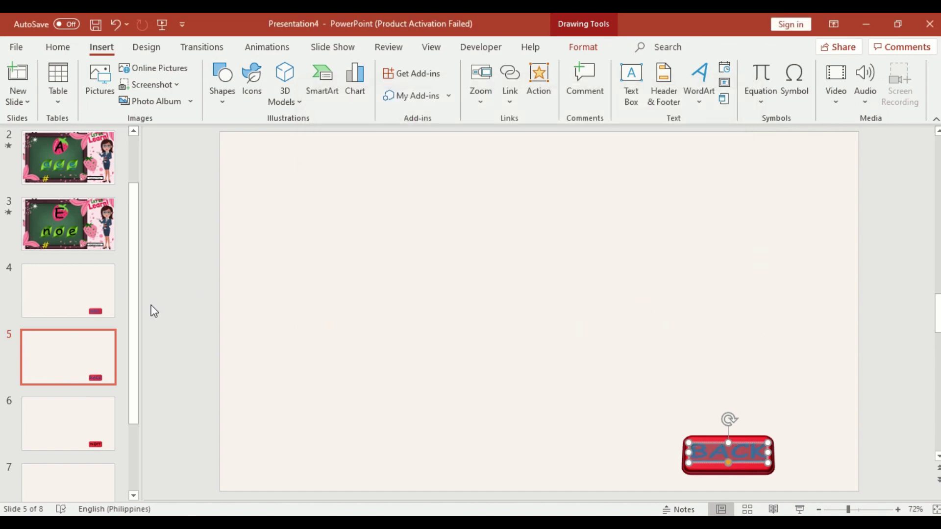
left_click_drag(133, 294, 142, 214)
left_click(109, 213)
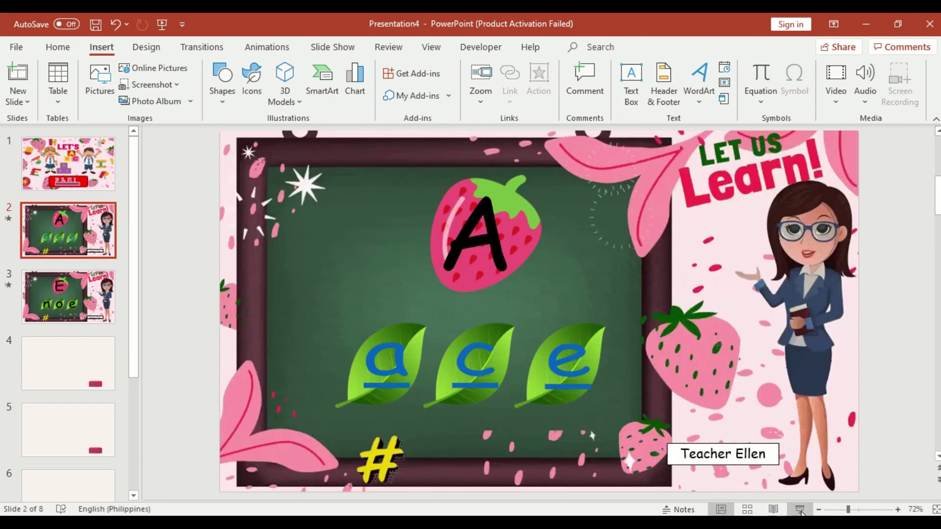
- In a slide show from slide 2, test wrong choice e, BACK, correct choice a, and NEXT
left_click(800, 510)
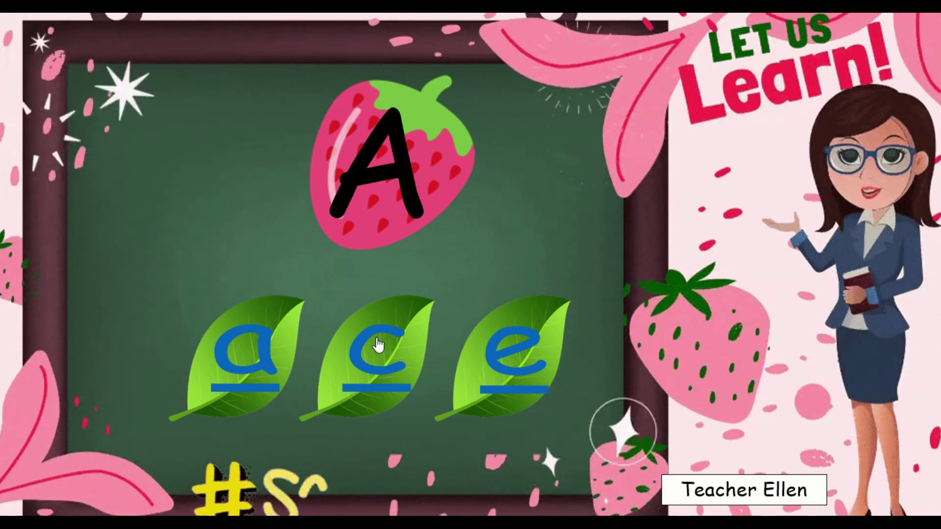
left_click(505, 368)
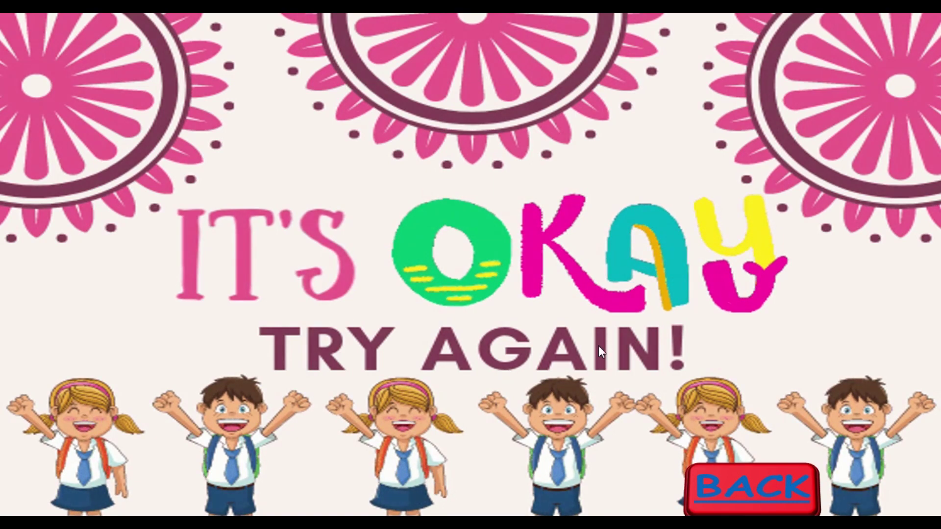
left_click(742, 487)
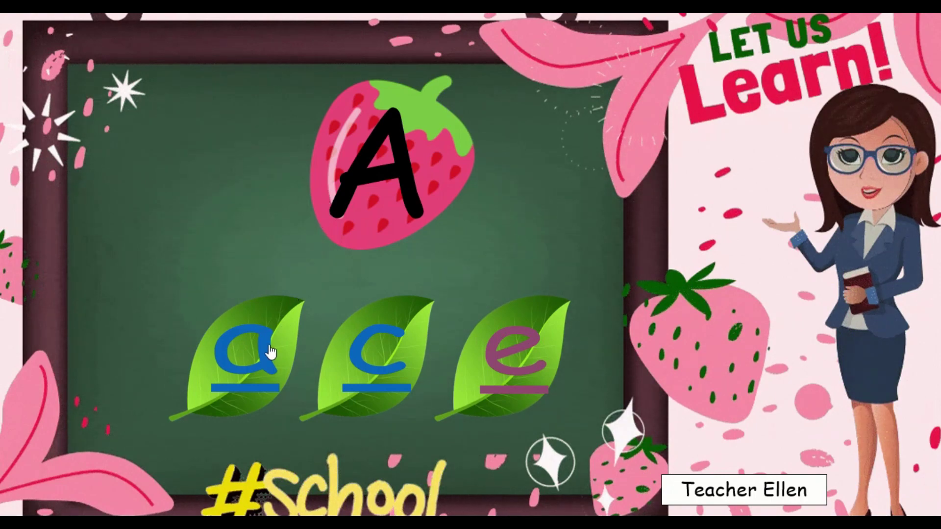
left_click(260, 368)
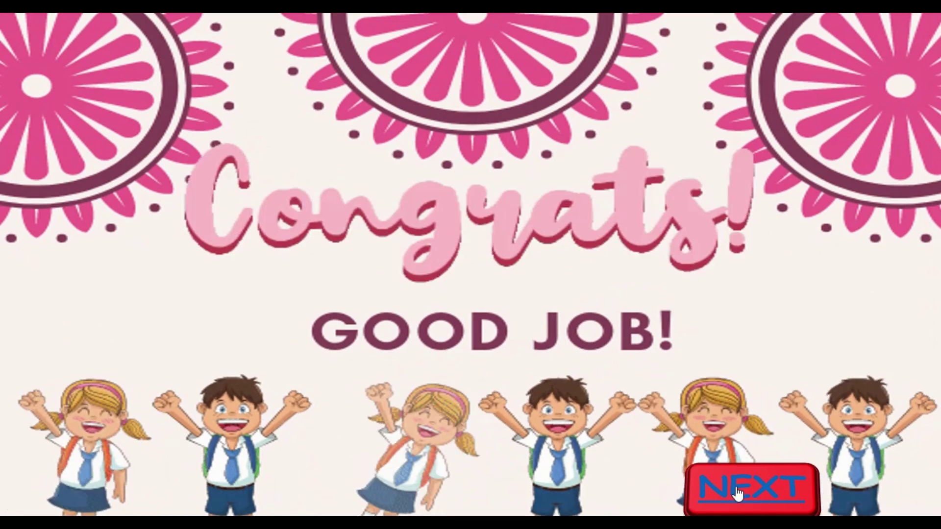
left_click(737, 487)
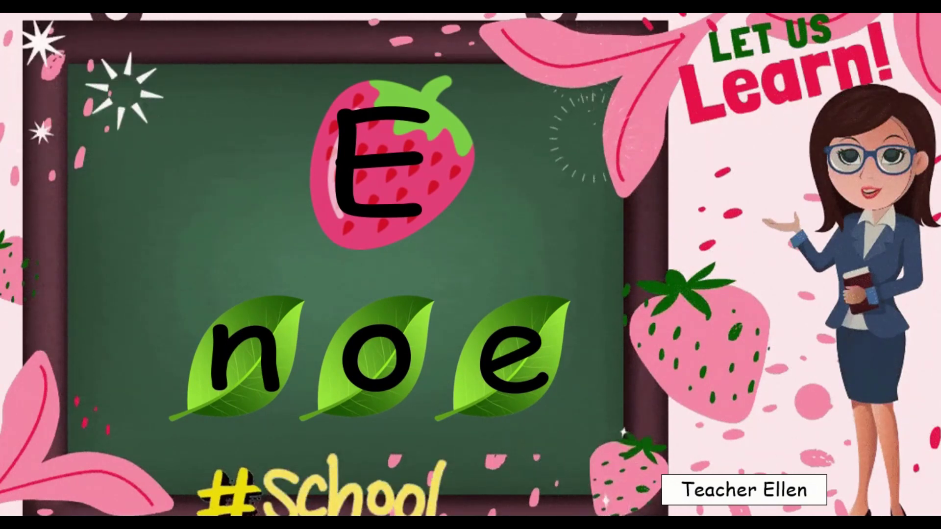
key("Escape")
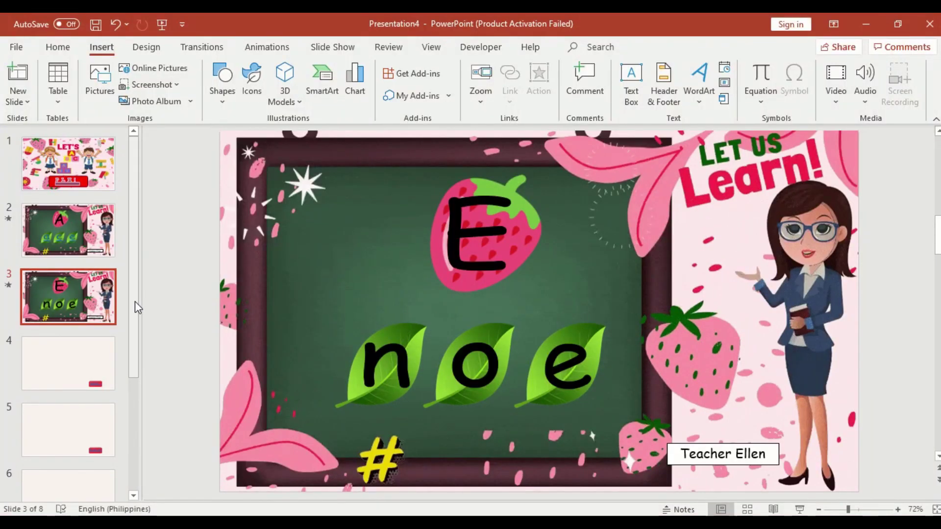
- Review slide 6 (NEXT) and slide 7 (Try Again), then return to the E slide
left_click_drag(134, 302, 134, 414)
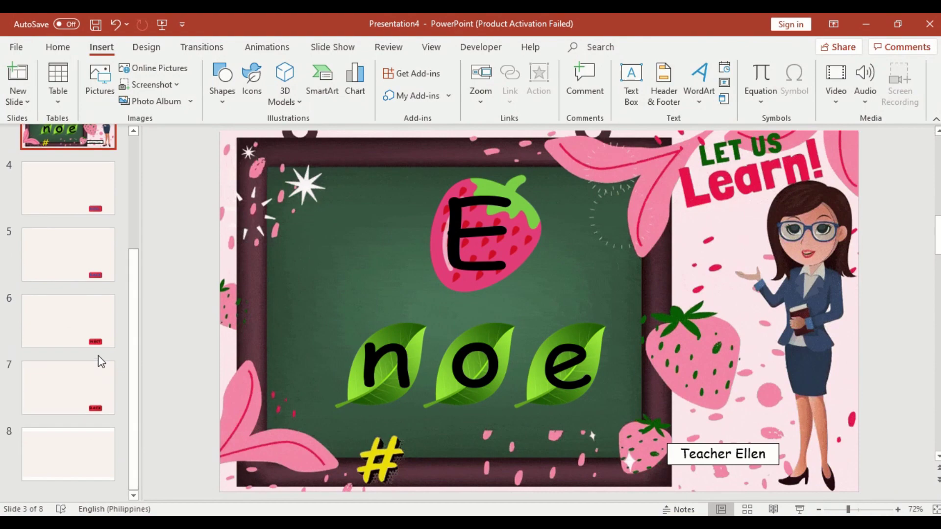
left_click(79, 318)
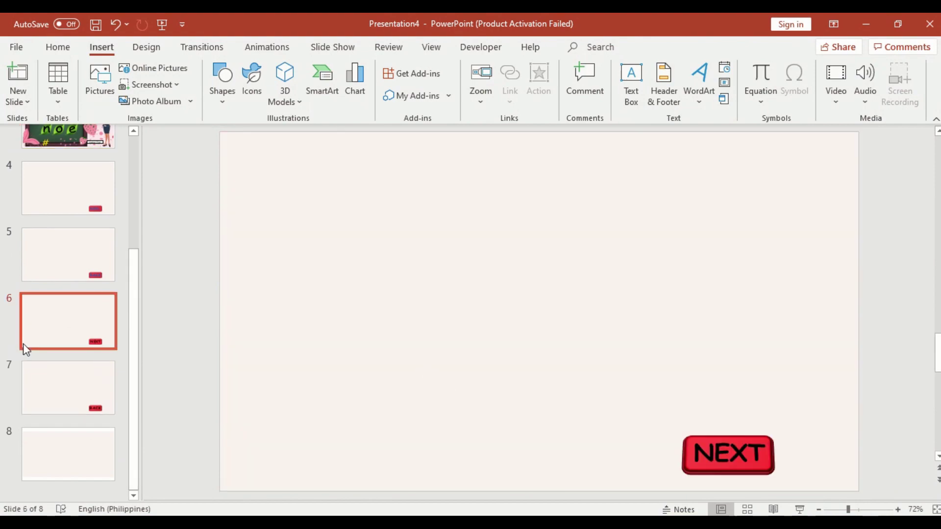
left_click(60, 403)
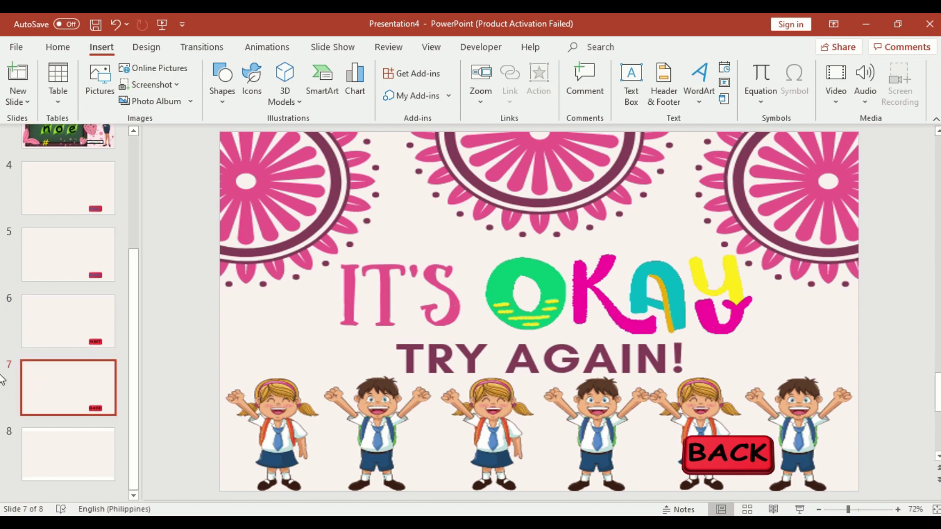
scroll(138, 380, "up", 2)
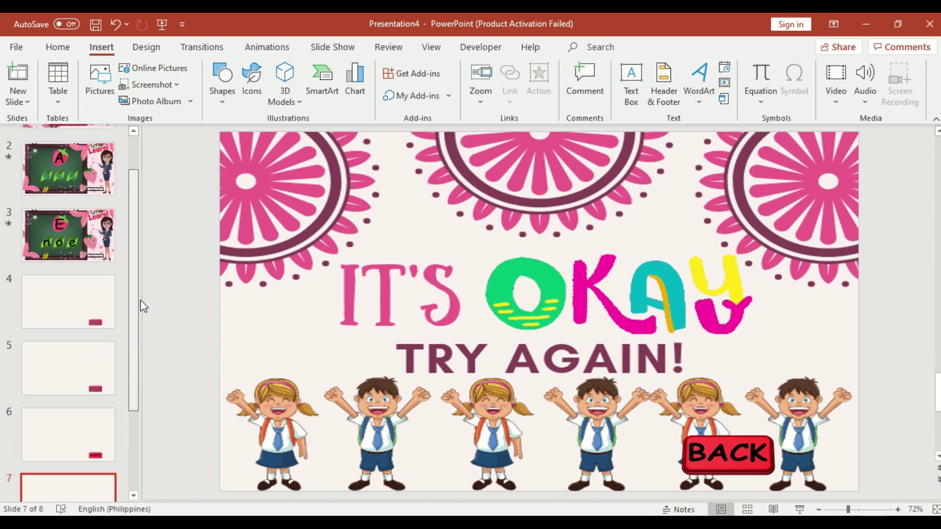
left_click(90, 249)
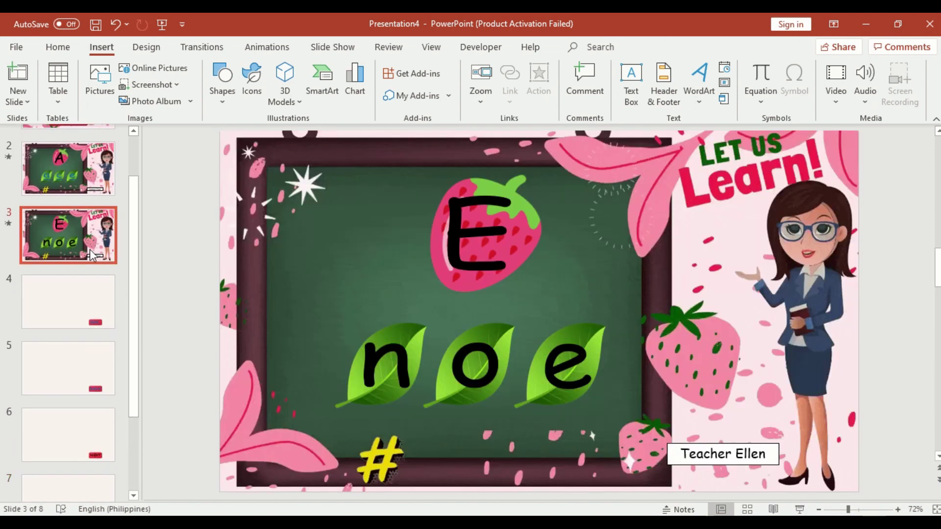
- Hyperlink the n and o leaf choices on the E slide to slide 7
left_click(369, 351)
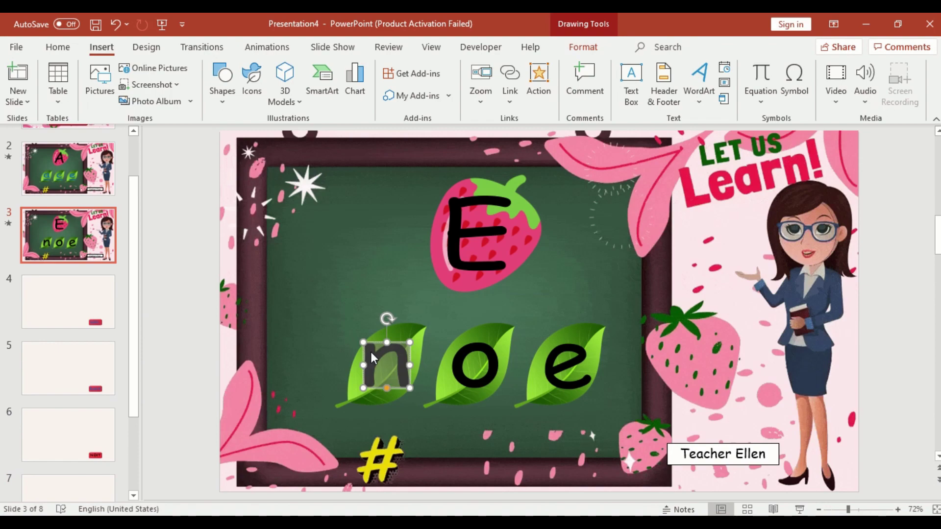
left_click(512, 74)
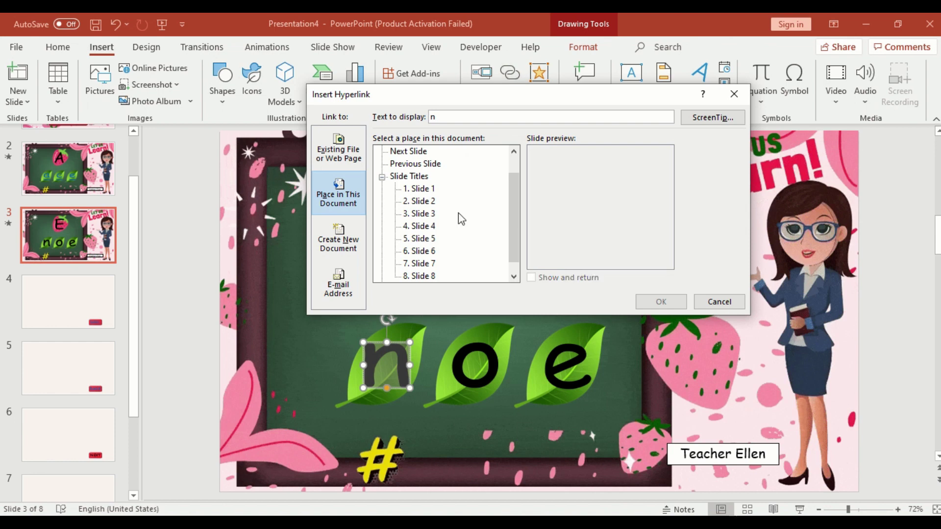
left_click(422, 264)
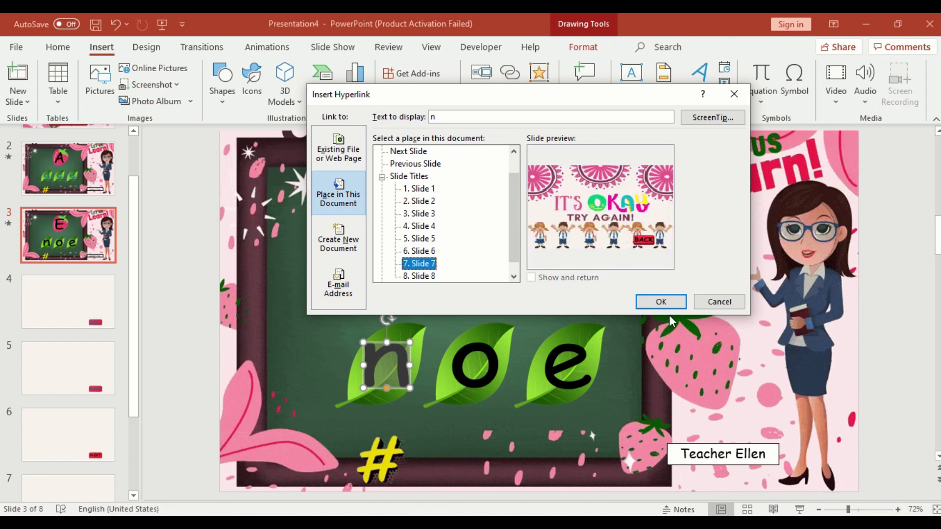
left_click(662, 302)
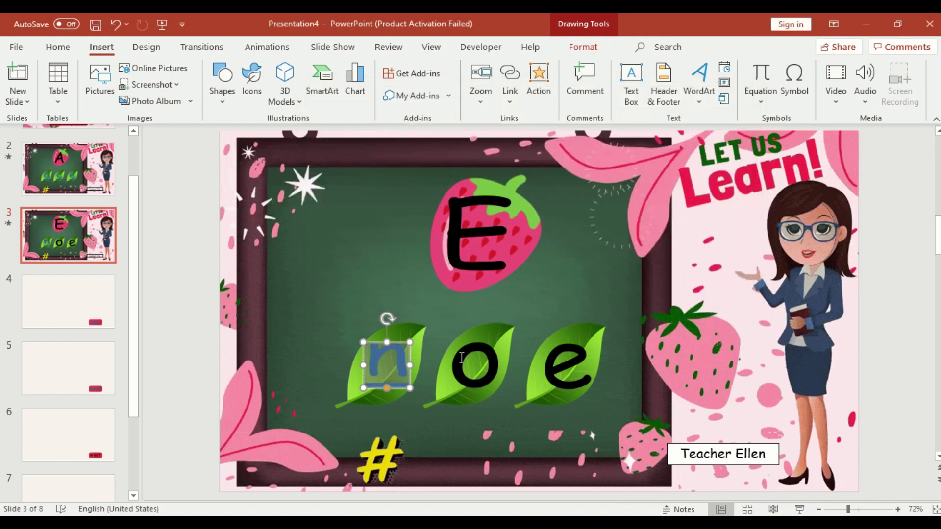
left_click(484, 353)
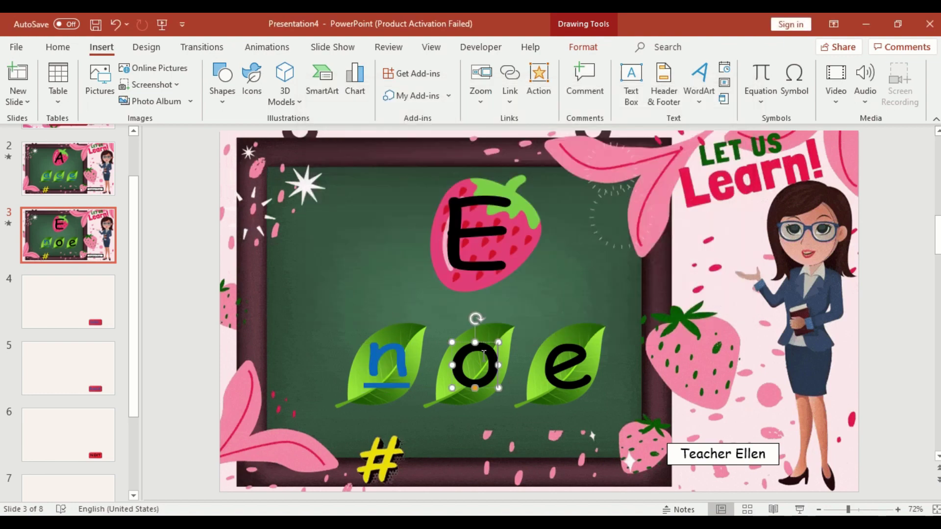
double_click(484, 353)
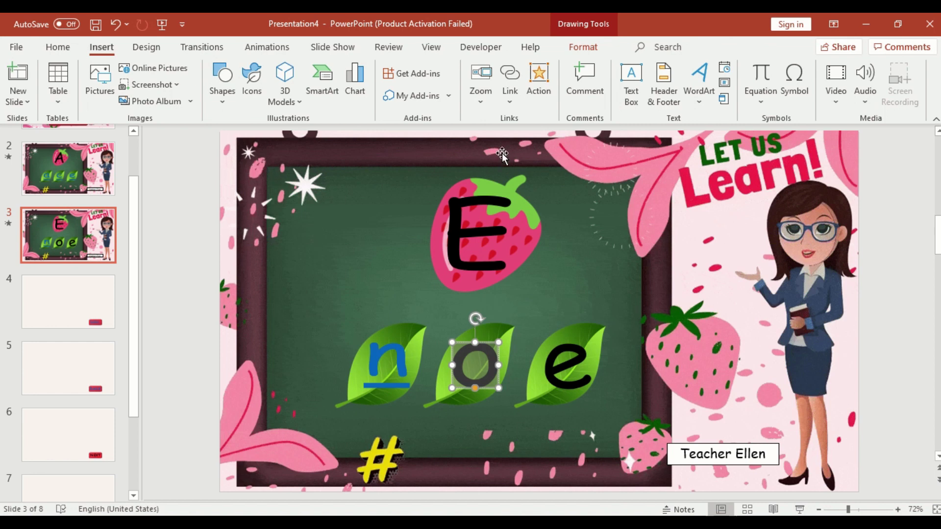
left_click(510, 79)
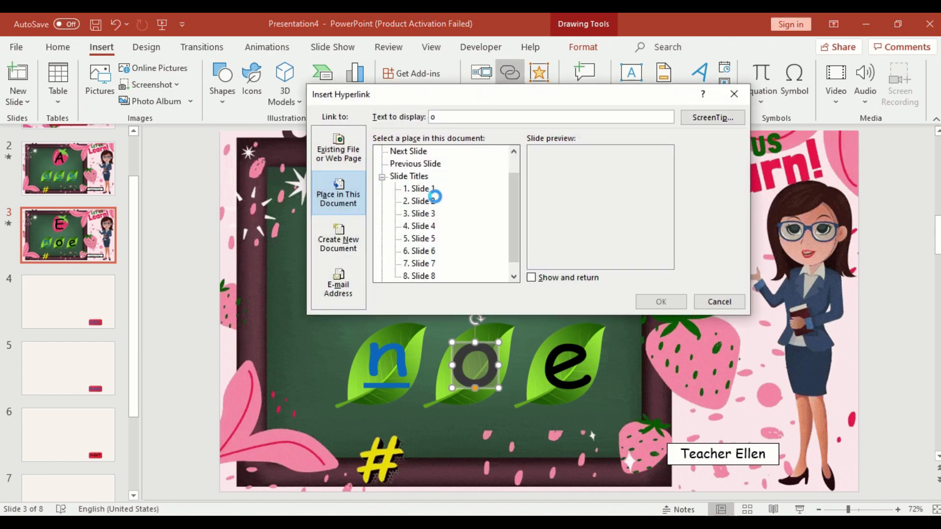
left_click(430, 264)
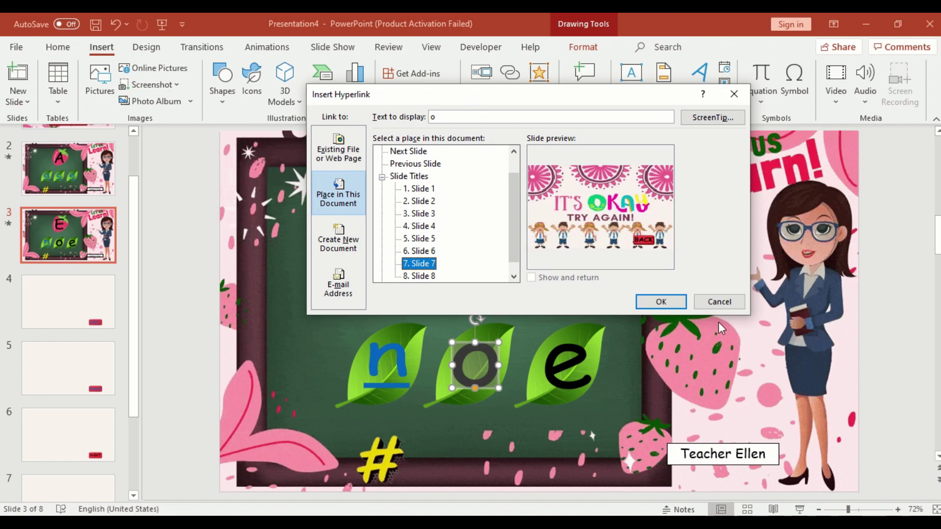
left_click(658, 301)
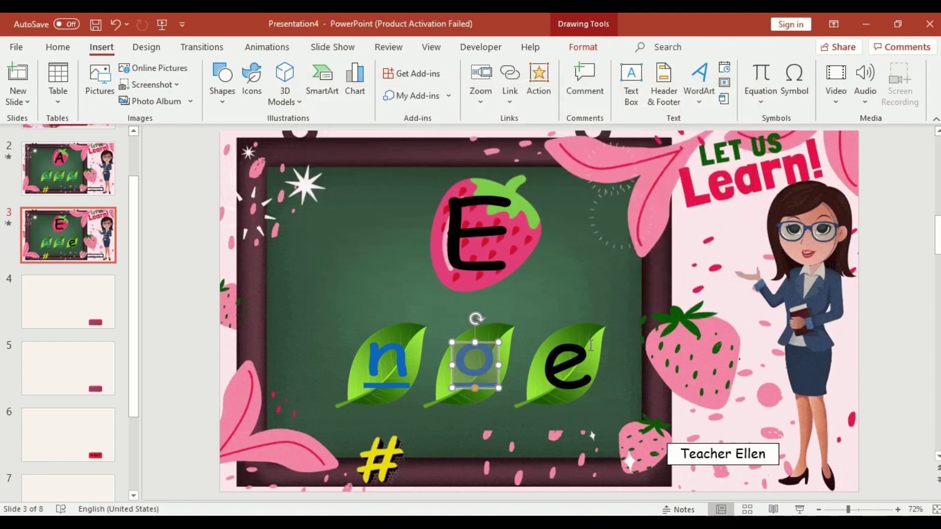
- Hyperlink the e leaf choice on the E slide to slide 6
left_click(580, 359)
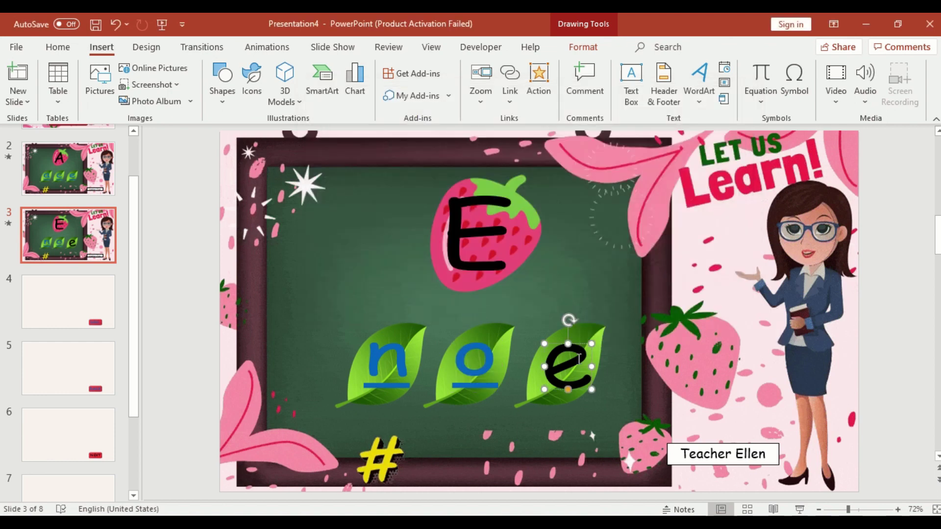
left_click(510, 75)
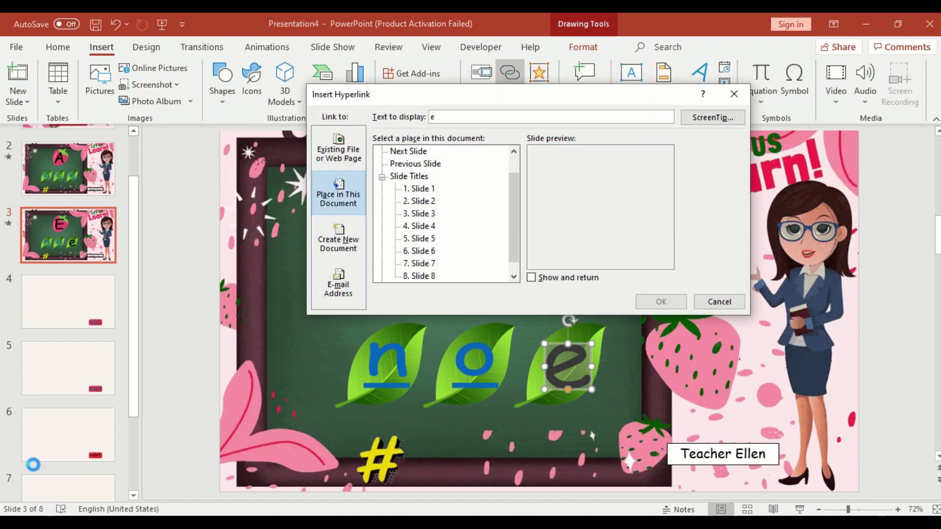
left_click(419, 251)
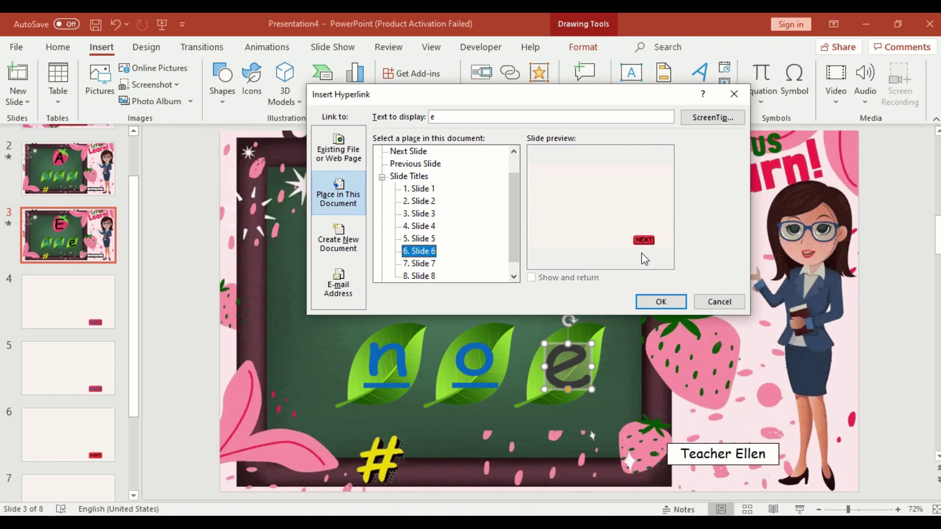
left_click(661, 302)
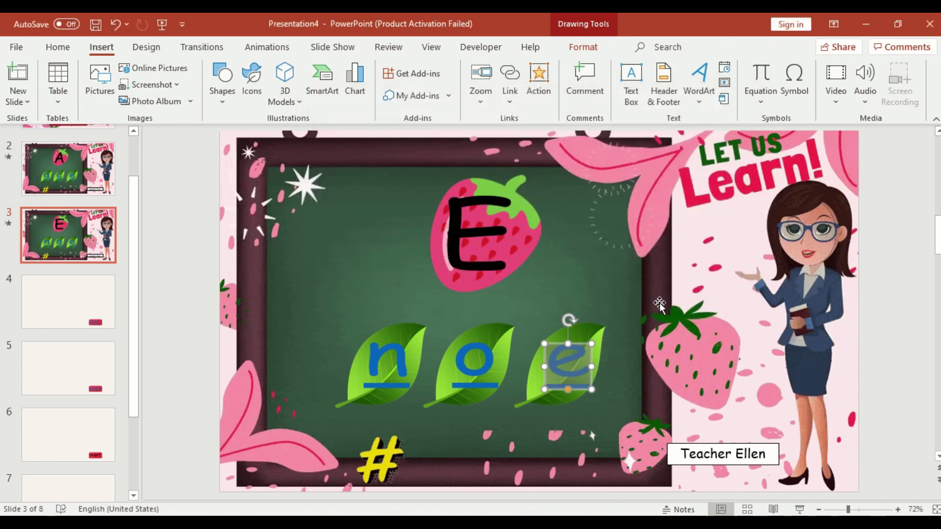
left_click_drag(134, 294, 134, 377)
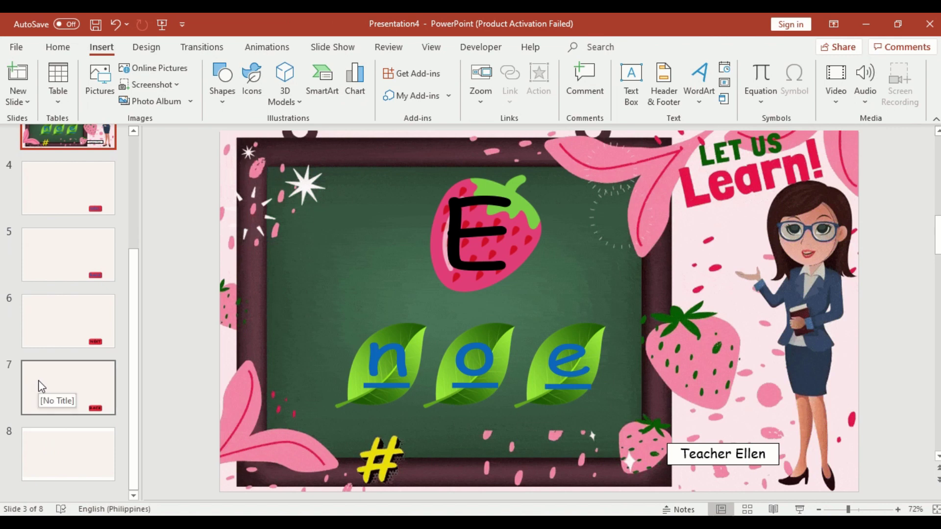
- Link the NEXT button on the Good Job slide 6 to slide 8, then open slide 7
left_click(62, 346)
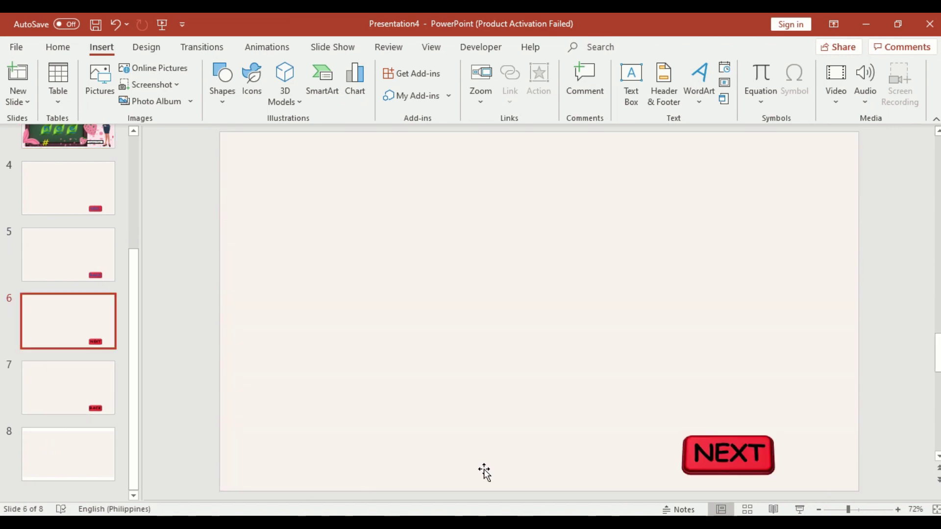
left_click(727, 454)
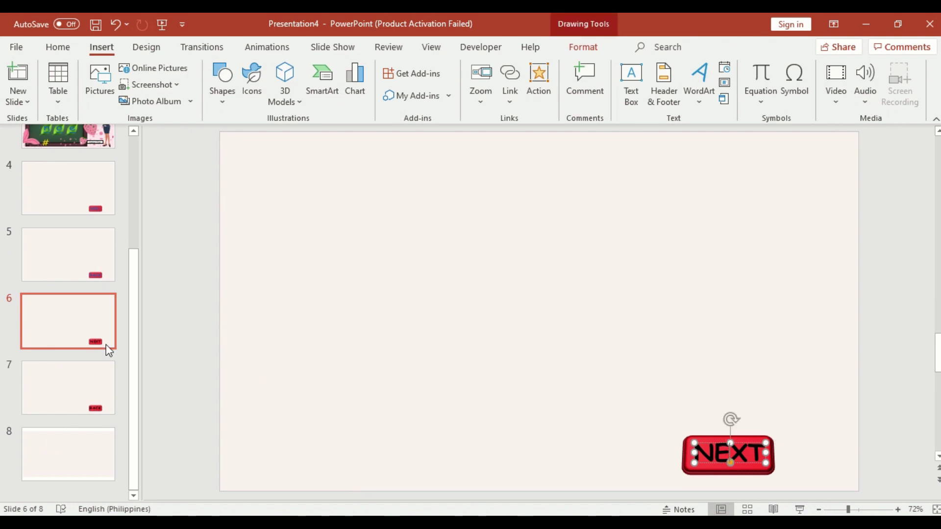
left_click(139, 324)
scroll(136, 314, "up", 2)
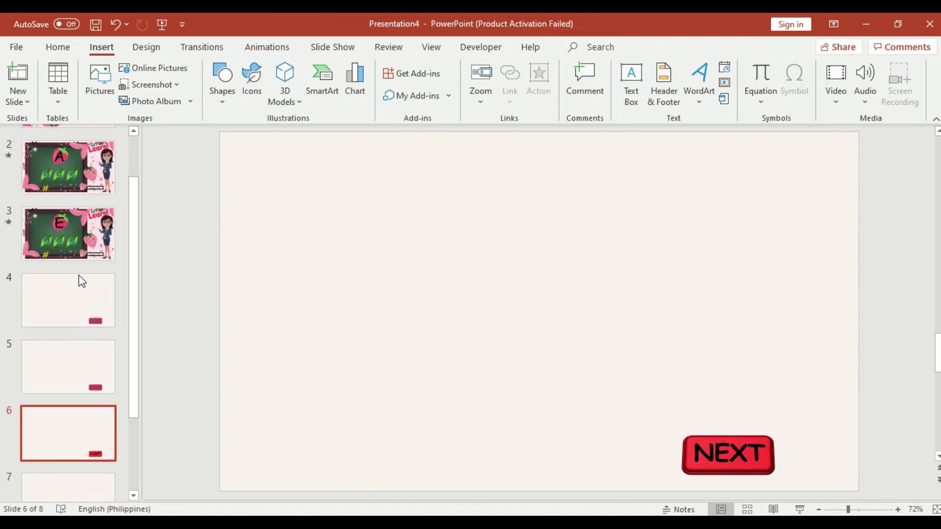
left_click_drag(133, 260, 135, 380)
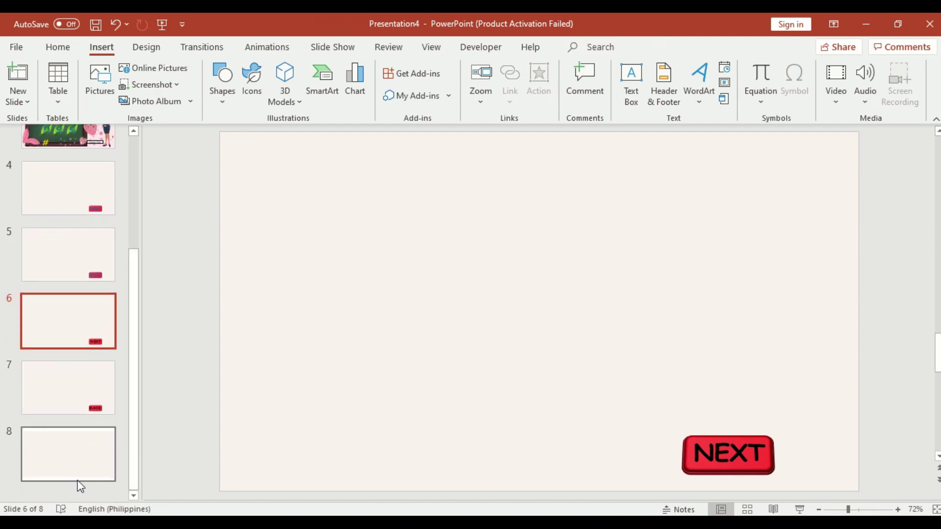
double_click(746, 461)
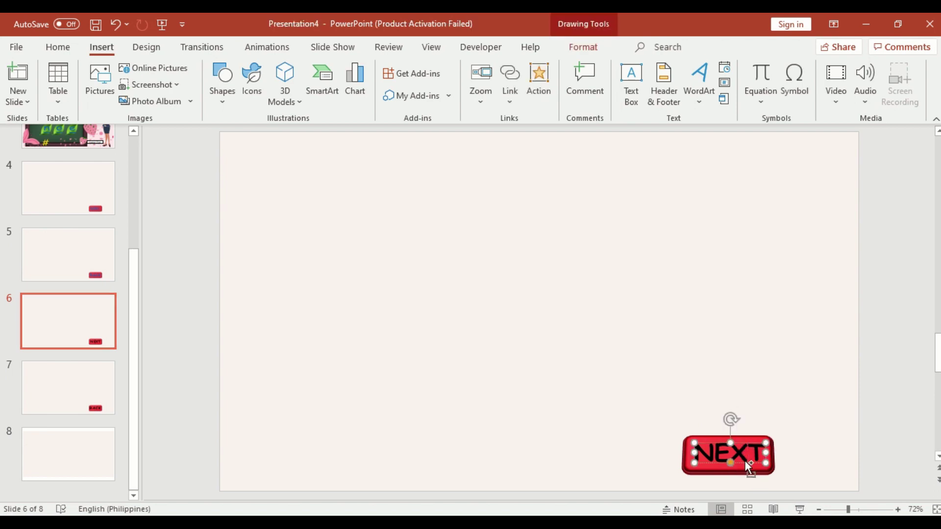
left_click(511, 74)
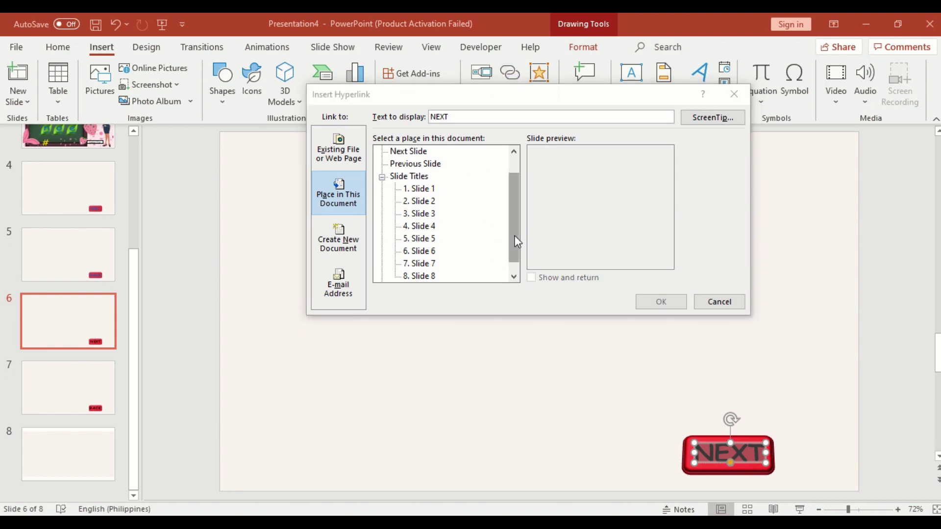
scroll(513, 240, "down", 1)
left_click(433, 264)
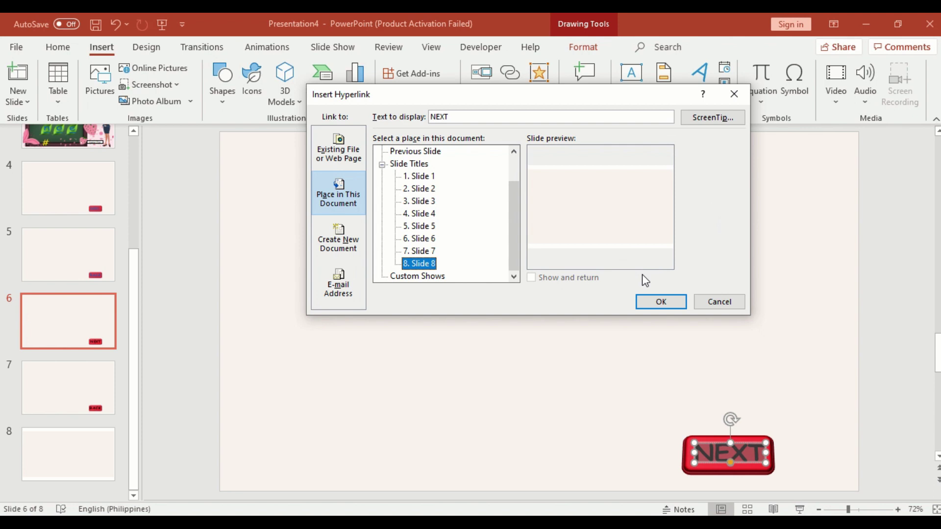
left_click(657, 301)
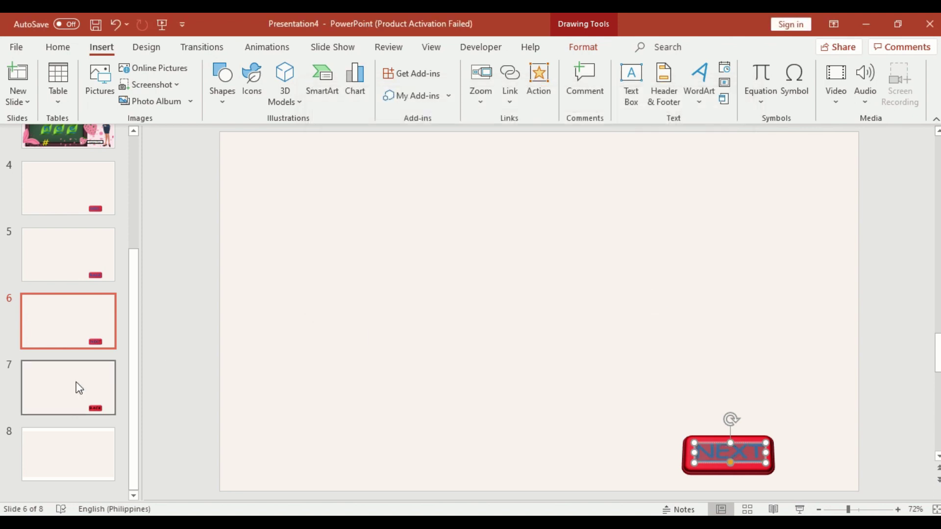
left_click(78, 387)
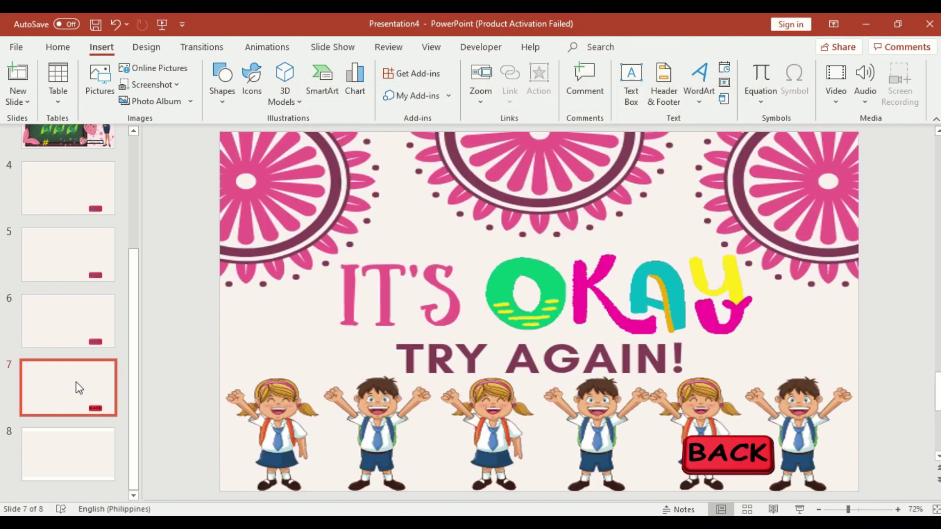
- Link slide 7's BACK button to the E letter slide (slide 3), then return to slide 1
double_click(728, 456)
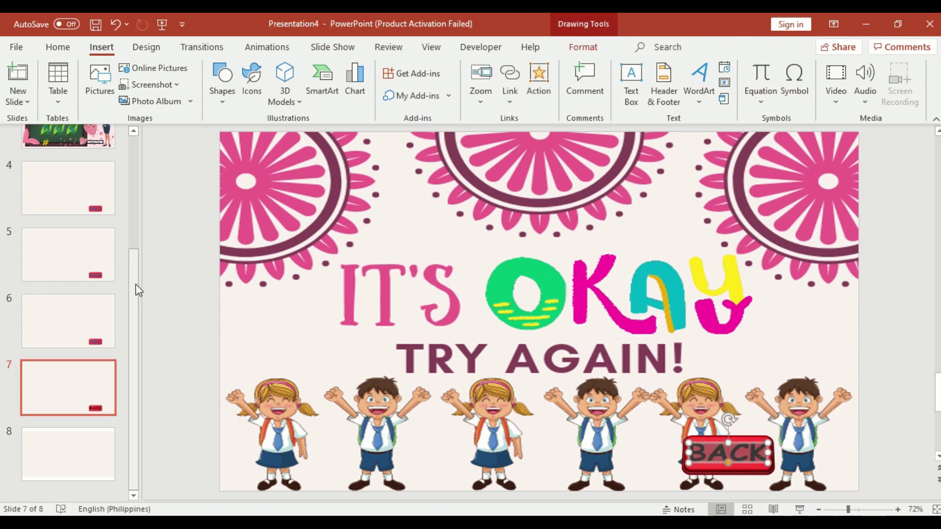
left_click_drag(135, 283, 54, 240)
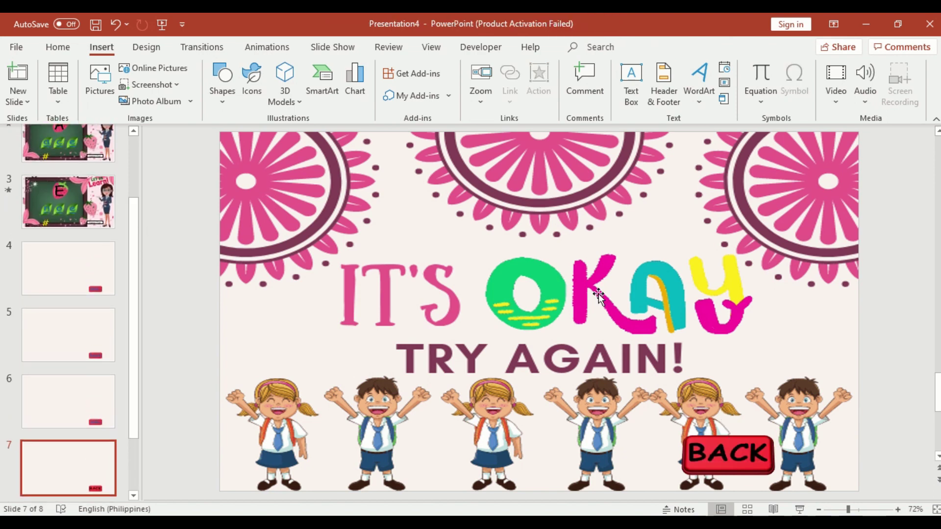
double_click(736, 461)
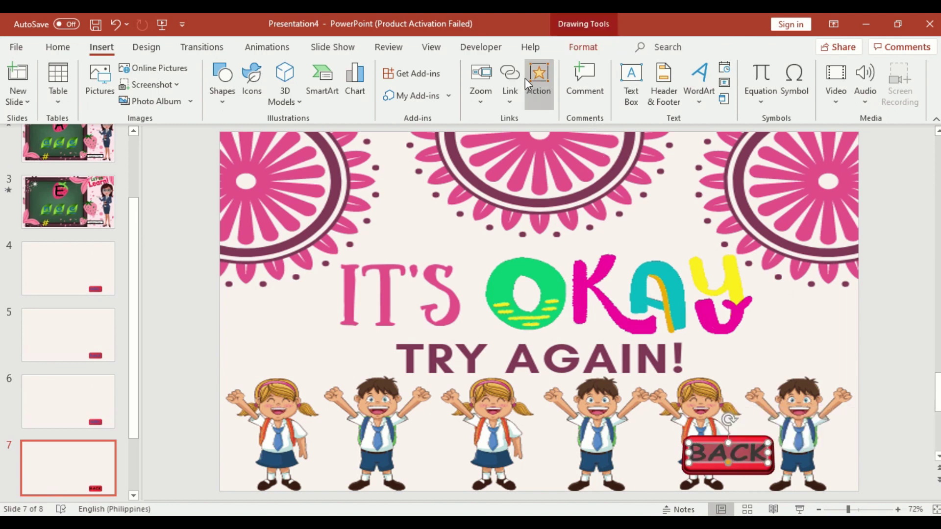
left_click(513, 83)
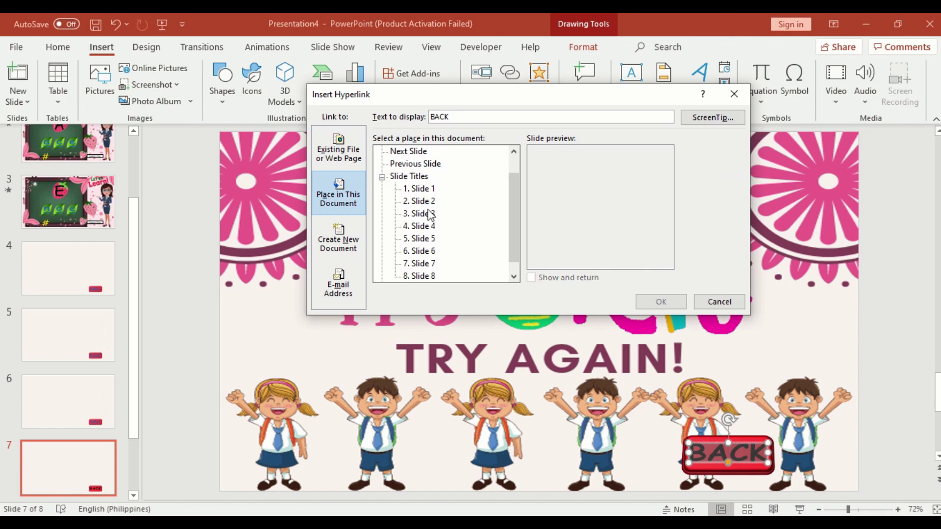
left_click(428, 214)
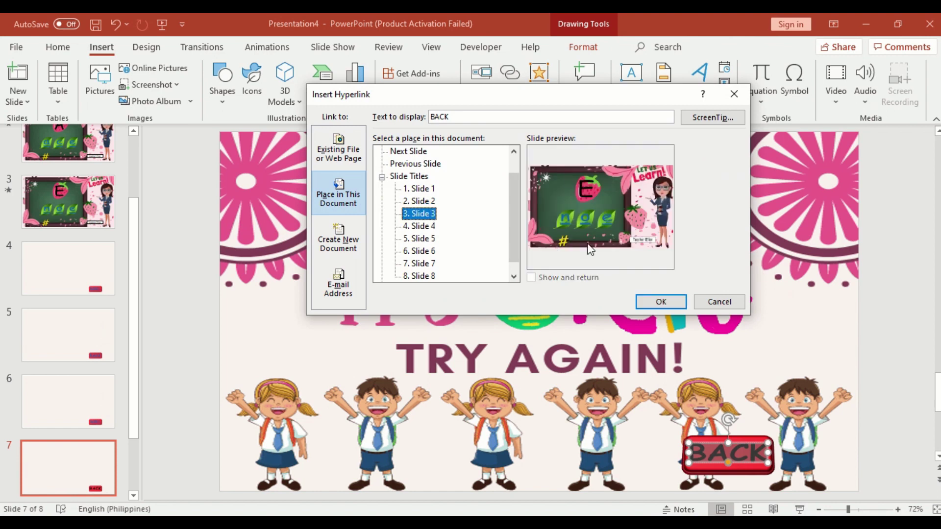
left_click(662, 302)
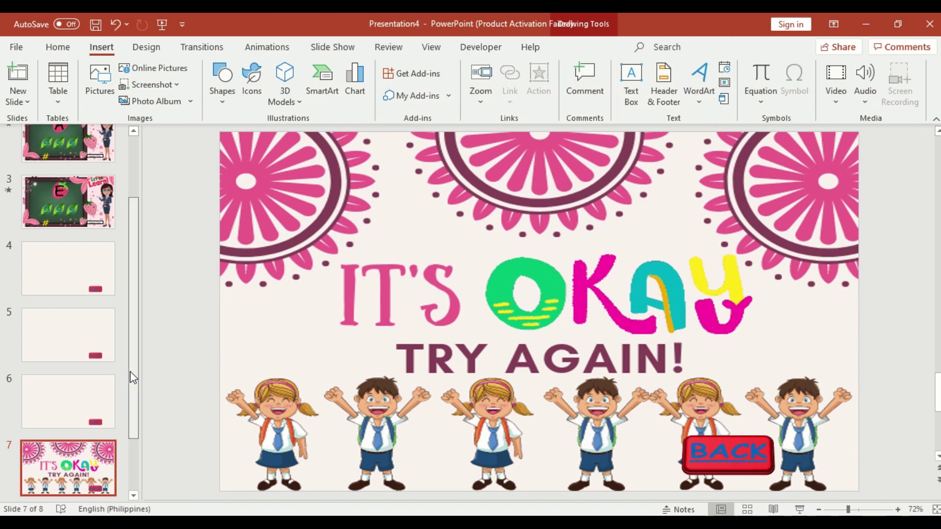
left_click_drag(130, 375, 130, 440)
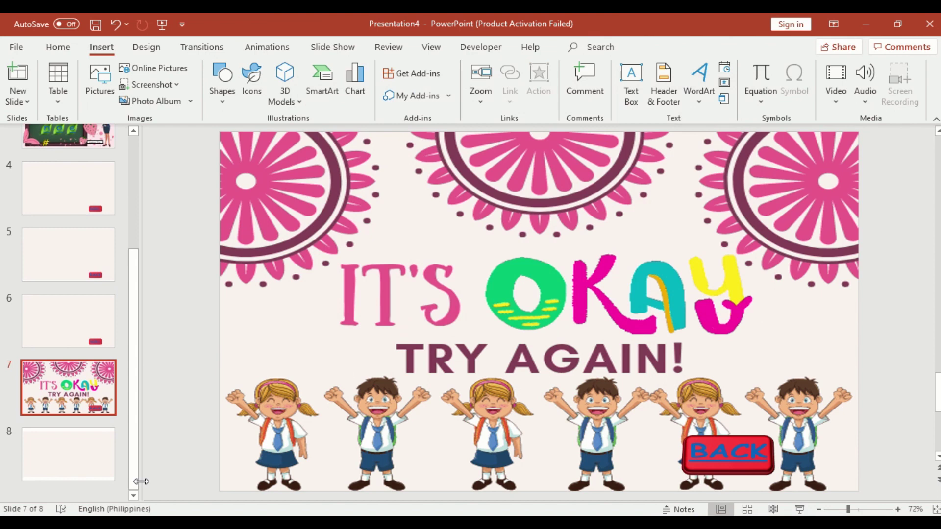
left_click_drag(131, 483, 137, 312)
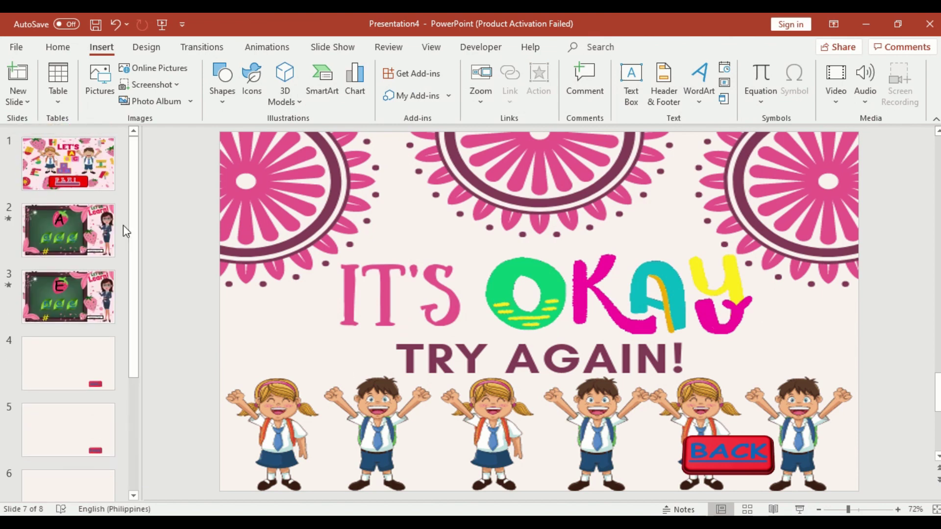
left_click(90, 183)
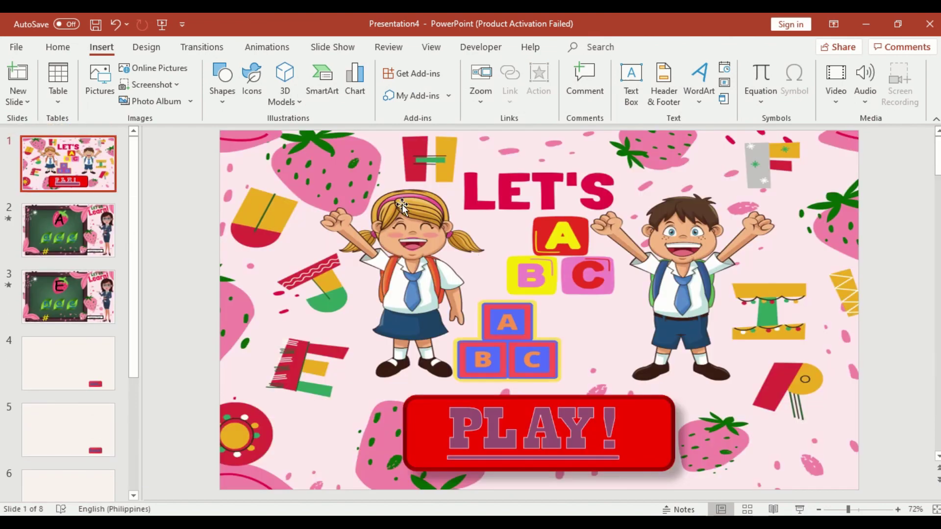
- Play the show, press PLAY!, choose a on the A slide, and continue from Good Job
left_click(799, 510)
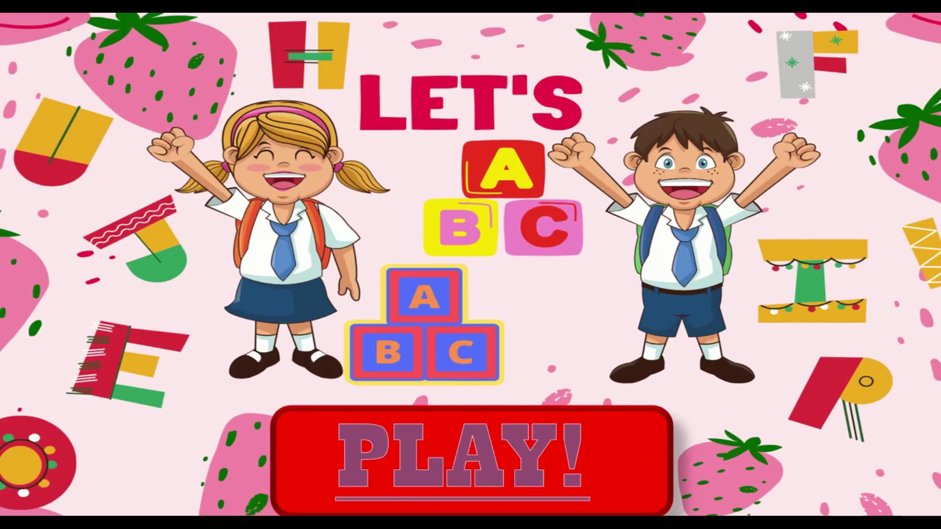
left_click(452, 463)
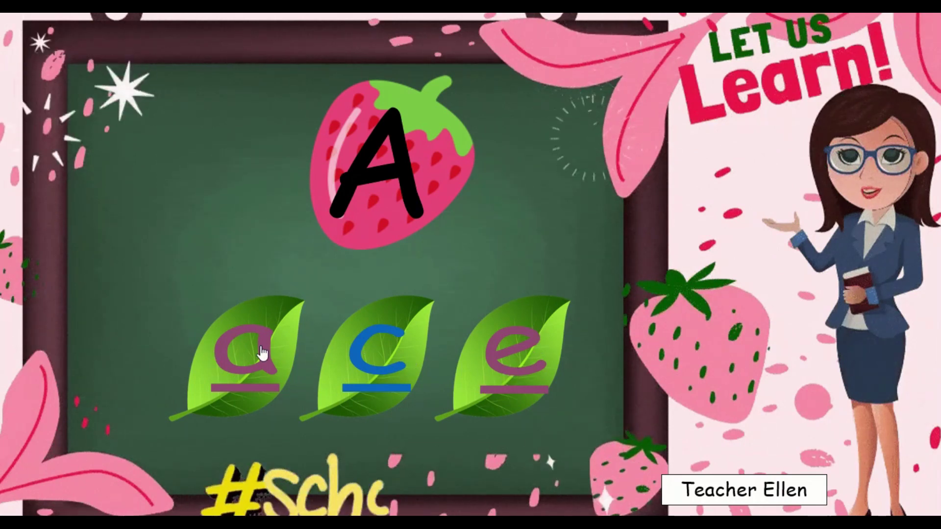
left_click(228, 372)
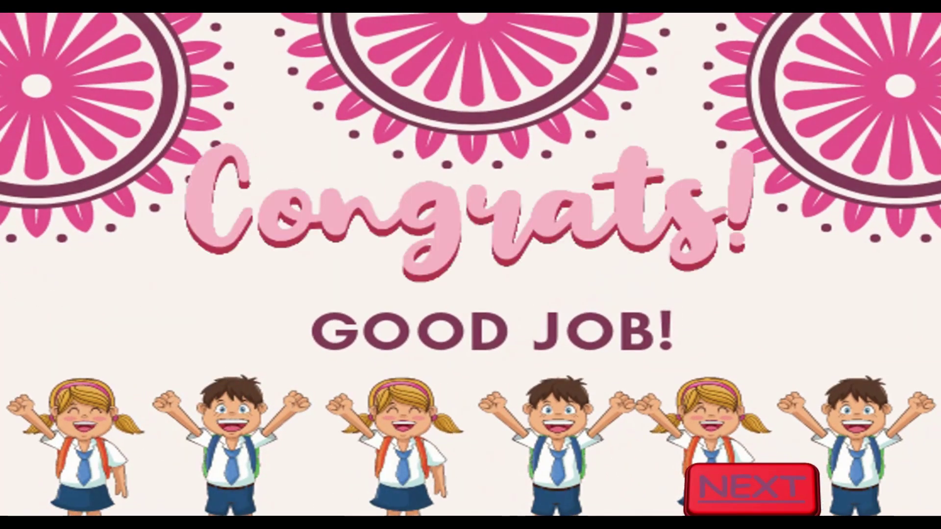
left_click(742, 484)
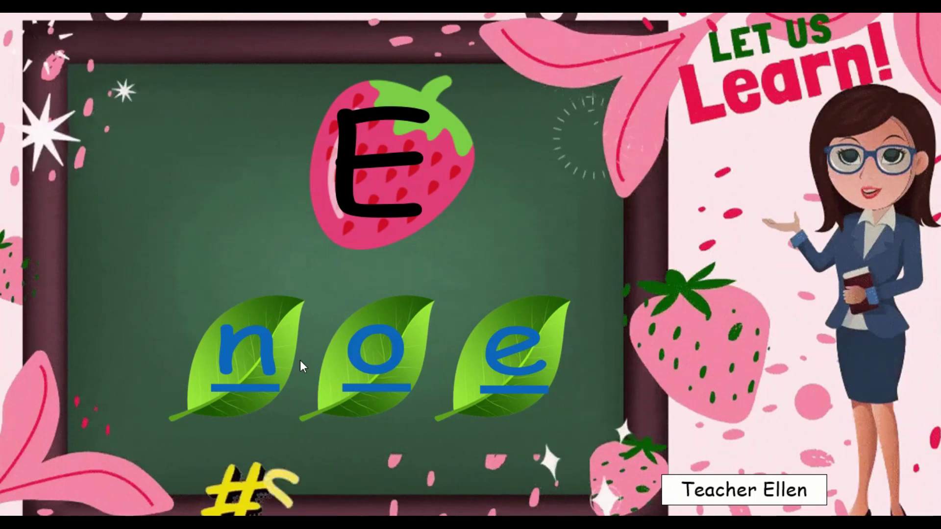
- On the E slide pick n, go BACK from Try Again, then pick e and NEXT to THANK YOU
left_click(371, 379)
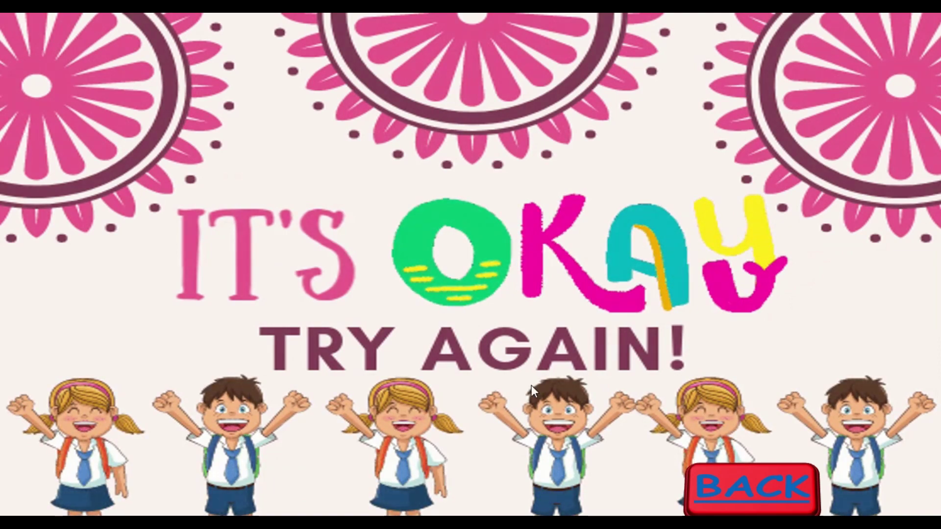
left_click(754, 498)
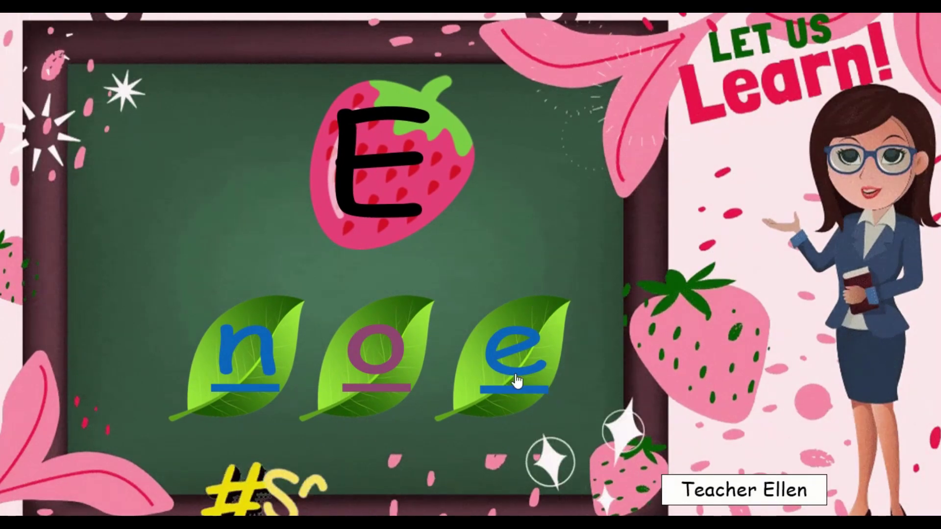
left_click(514, 376)
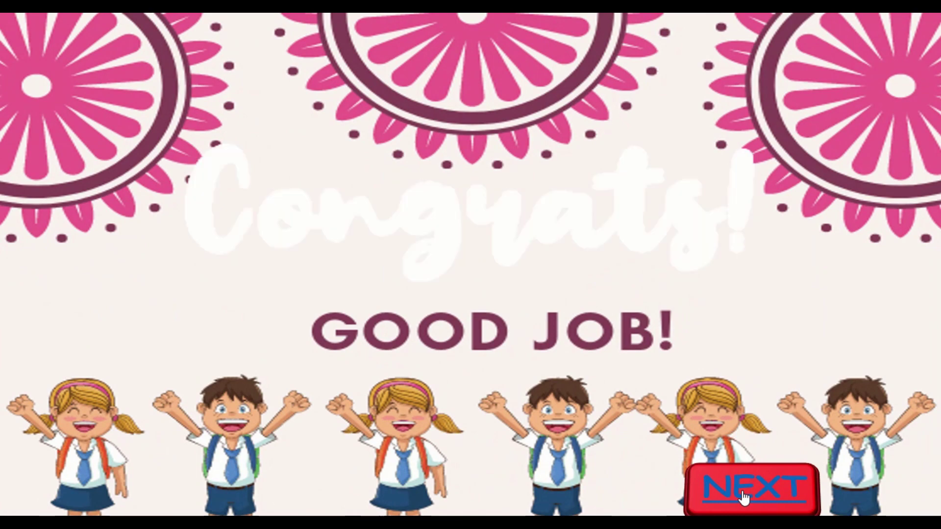
left_click(742, 490)
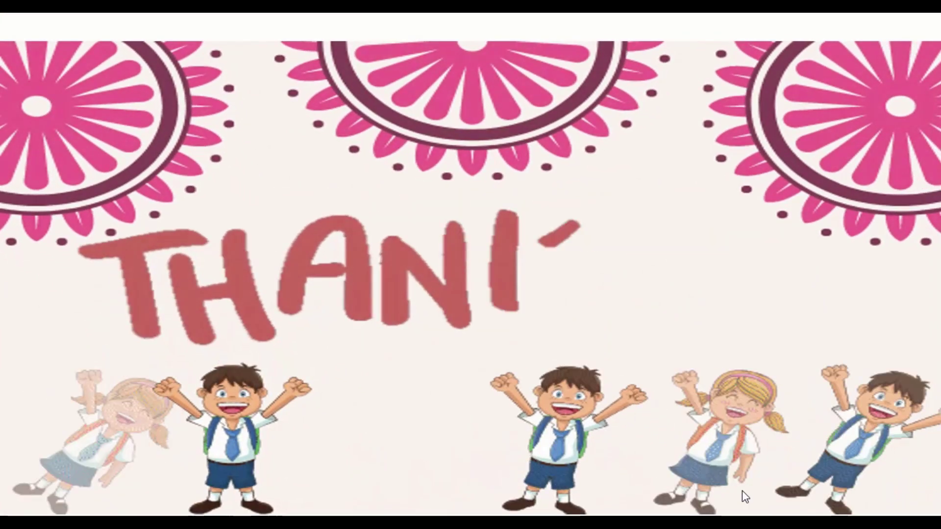